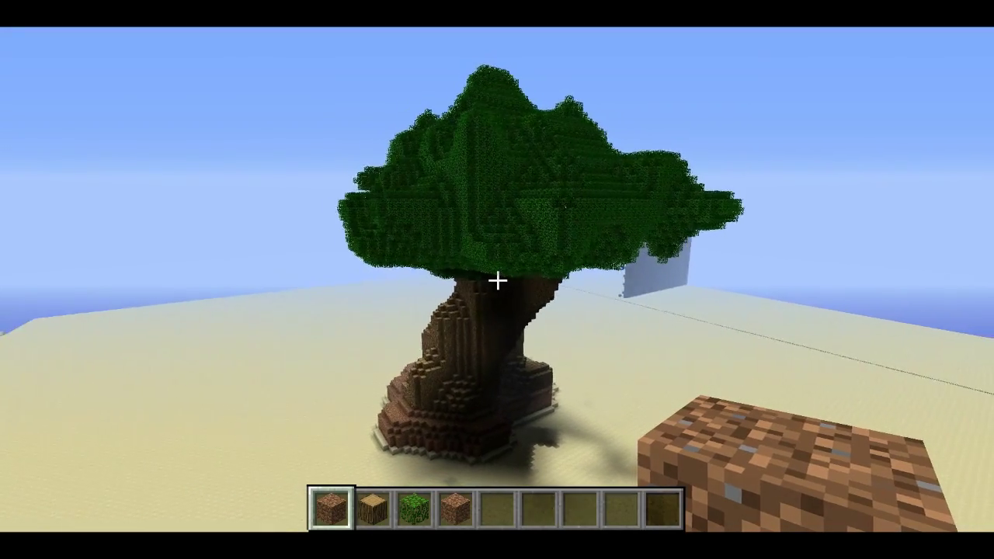
{"action": "key", "text": "d"}
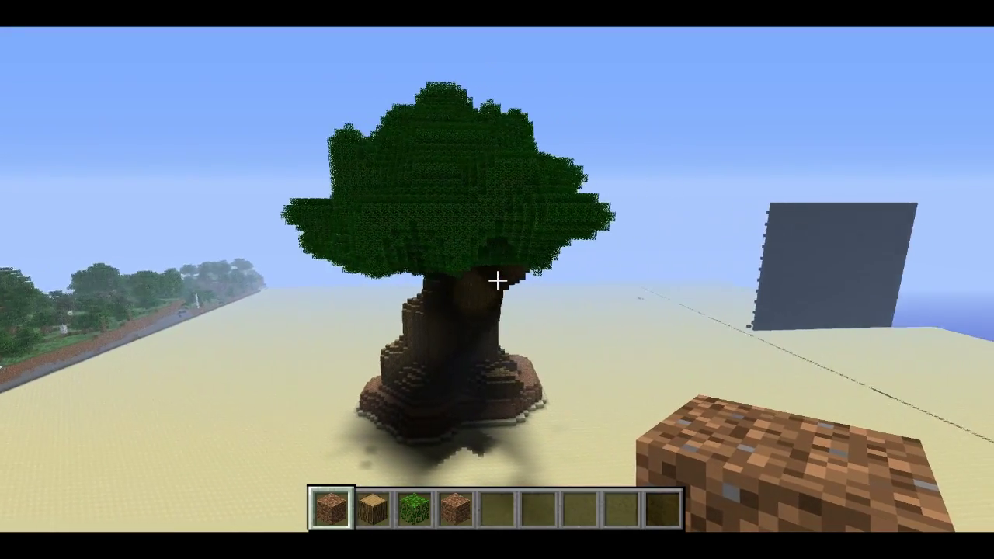
{"action": "key", "text": "d"}
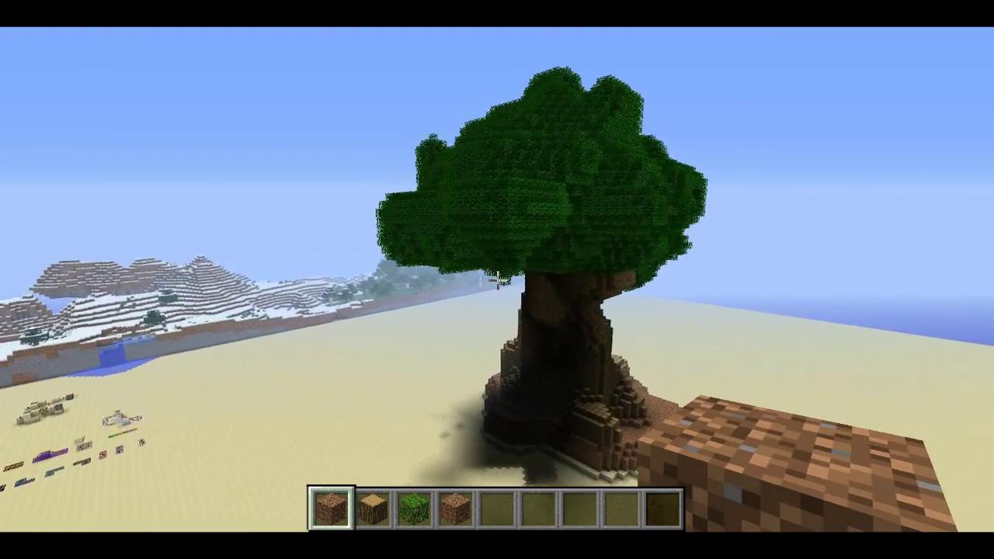
{"action": "key", "text": "d"}
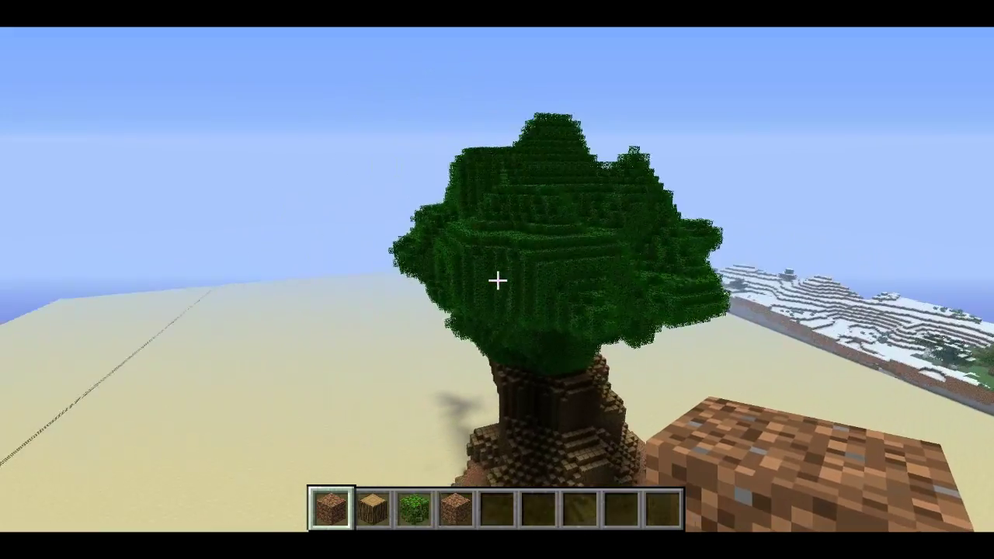
{"action": "key", "text": "w"}
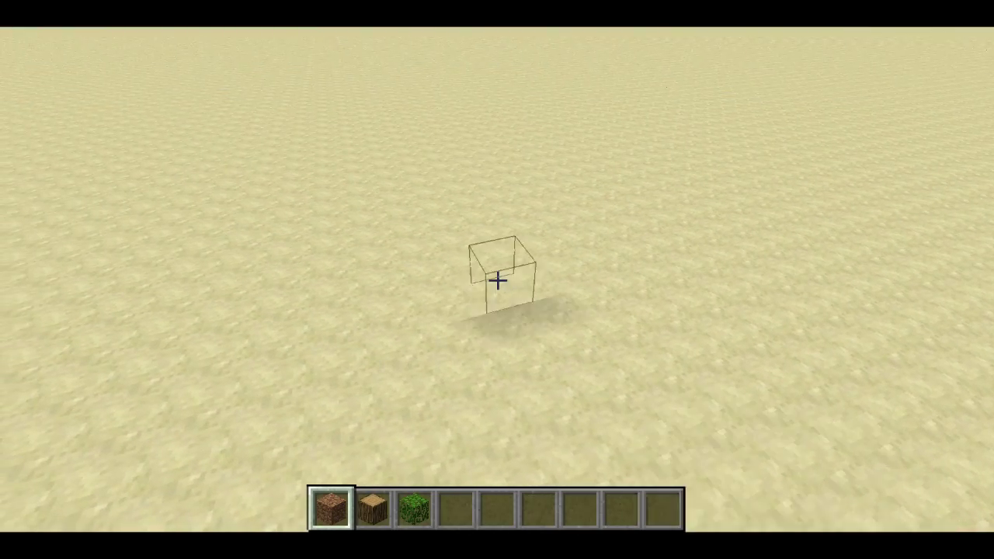
Step: Lay an irregular base of adjoining dirt blocks with root-like projections and open gaps on the flat sand
{"action": "right_click", "coordinate": [497, 281]}
{"action": "right_click", "coordinate": [496, 281]}
{"action": "right_click", "coordinate": [497, 281]}
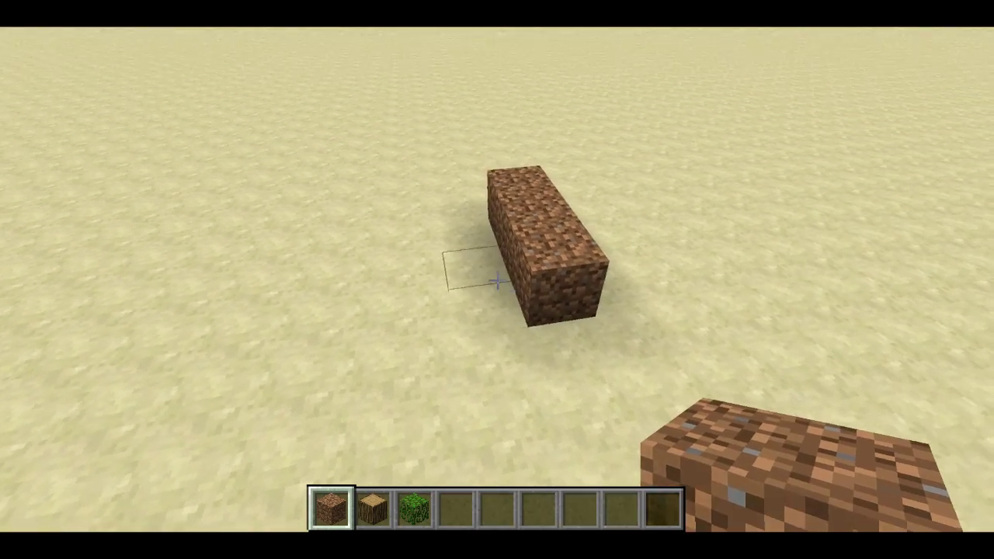
{"action": "right_click", "coordinate": [497, 282]}
{"action": "right_click", "coordinate": [497, 281]}
{"action": "right_click", "coordinate": [496, 281]}
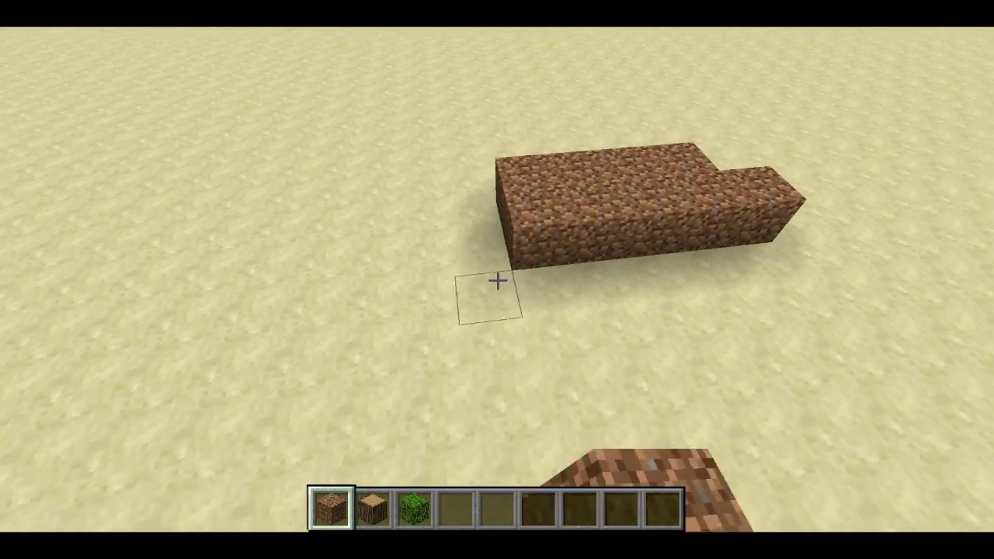
{"action": "right_click", "coordinate": [497, 281]}
{"action": "right_click", "coordinate": [497, 281]}
{"action": "right_click", "coordinate": [497, 281]}
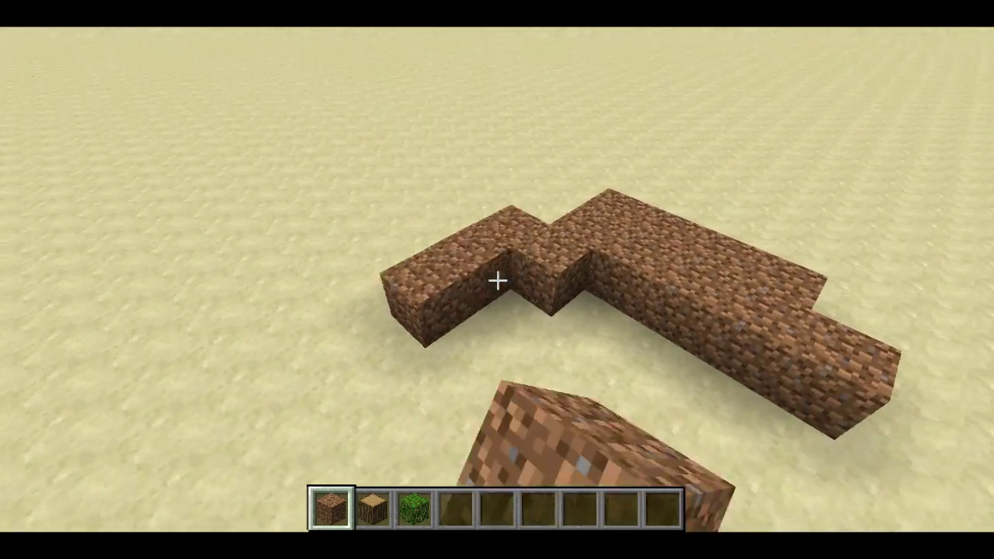
{"action": "right_click", "coordinate": [497, 281]}
{"action": "right_click", "coordinate": [497, 281]}
{"action": "right_click", "coordinate": [497, 282]}
{"action": "right_click", "coordinate": [497, 281]}
{"action": "right_click", "coordinate": [497, 281]}
{"action": "right_click", "coordinate": [497, 281]}
{"action": "right_click", "coordinate": [497, 282]}
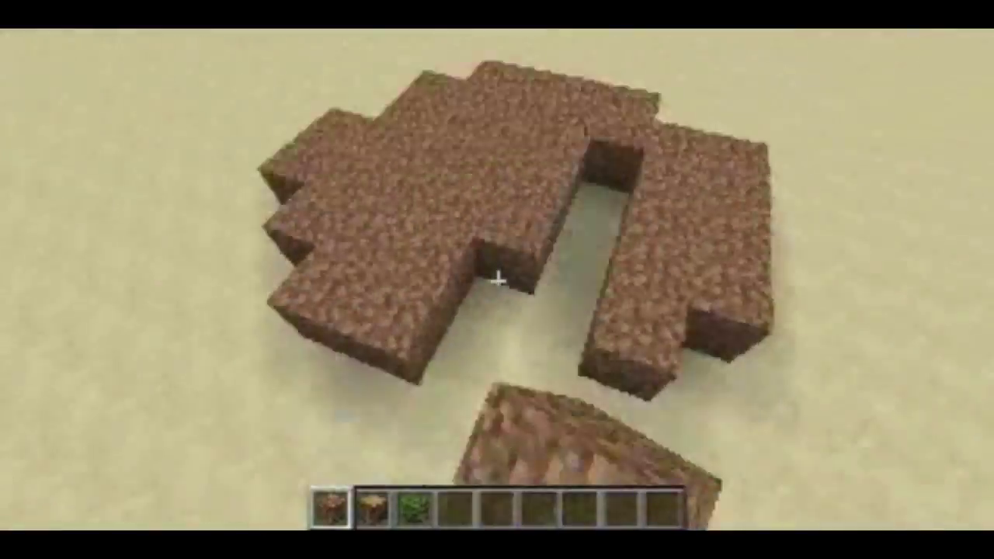
Step: Place wood log blocks on the dirt base to build the tree's trunk
{"action": "key", "text": "2"}
{"action": "right_click", "coordinate": [497, 281]}
{"action": "right_click", "coordinate": [497, 281]}
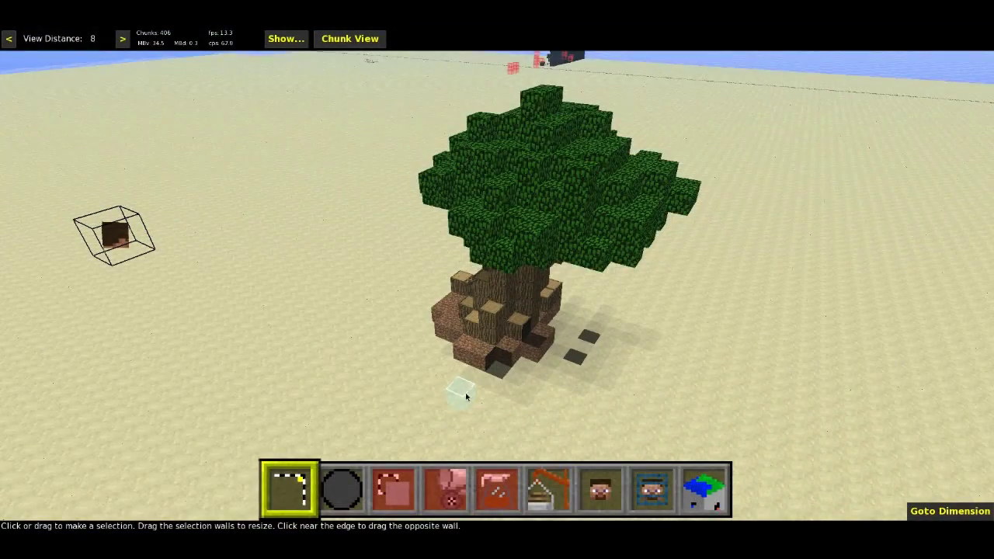
Step: In MCEdit, draw a selection box around the small tree, measuring 16W x 21L x 13H
{"action": "left_click", "coordinate": [354, 371]}
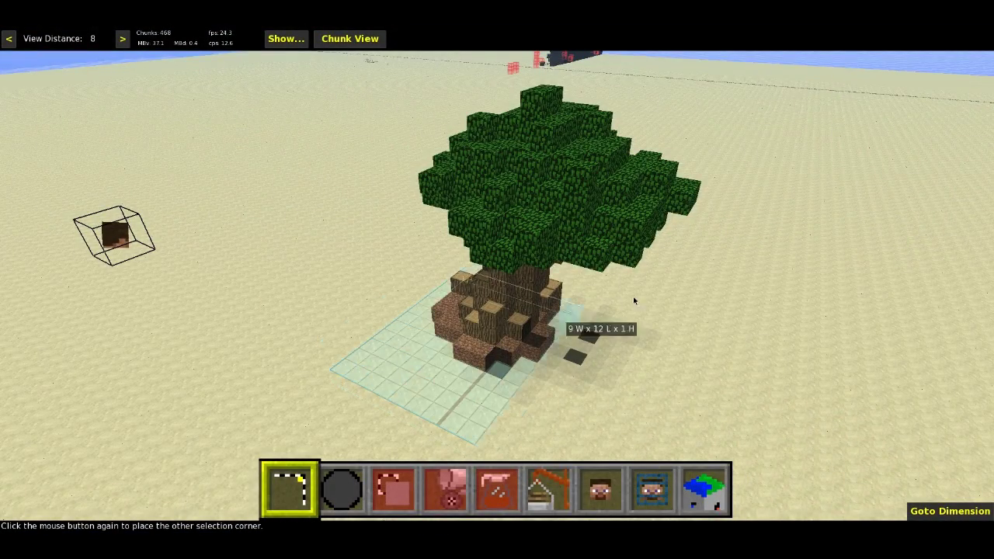
{"action": "left_click", "coordinate": [723, 284]}
{"action": "left_click_drag", "start_coordinate": [599, 99], "coordinate": [597, 91]}
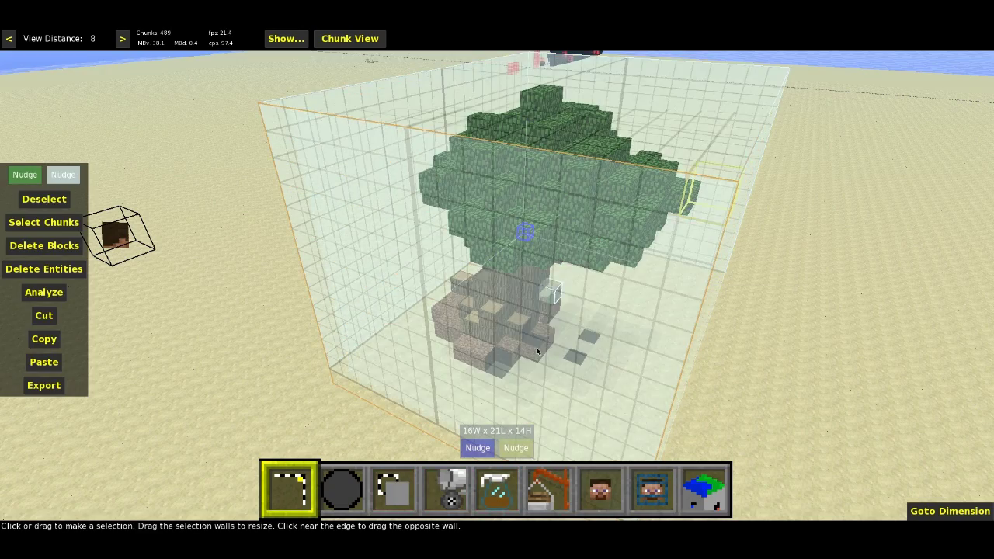
{"action": "key", "text": "z"}
{"action": "left_click_drag", "start_coordinate": [559, 353], "coordinate": [560, 331]}
Step: Pull two side walls of the selection box in towards the small tree, reducing it to 14W x 18L
{"action": "key", "text": "d"}
{"action": "right_click_drag", "start_coordinate": [651, 167], "coordinate": [651, 178]}
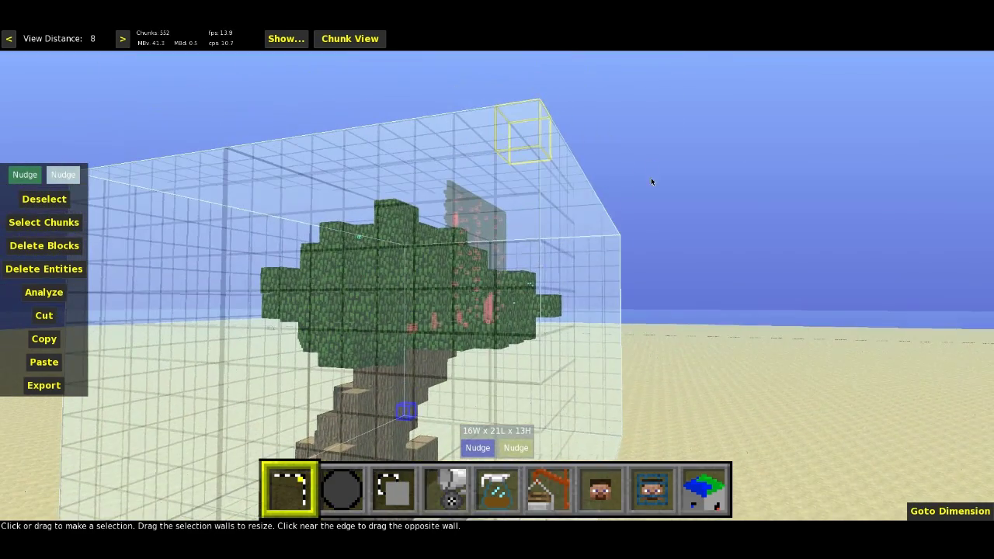
{"action": "left_click_drag", "start_coordinate": [598, 286], "coordinate": [559, 293]}
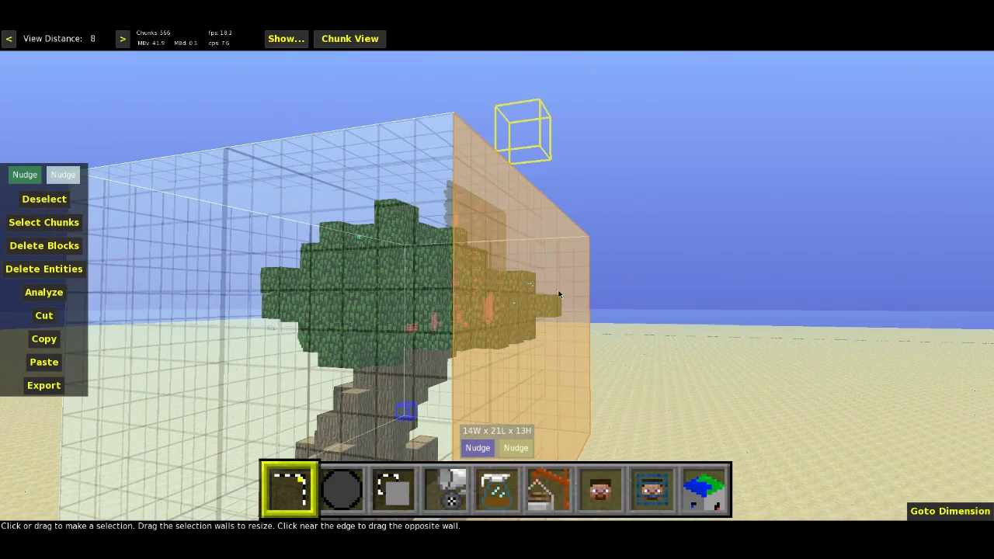
{"action": "key", "text": "d"}
{"action": "right_click_drag", "start_coordinate": [560, 292], "coordinate": [548, 302]}
{"action": "left_click_drag", "start_coordinate": [498, 313], "coordinate": [445, 326]}
{"action": "key", "text": "d"}
{"action": "mouse_move", "coordinate": [445, 326]}
{"action": "right_mouse_down"}
{"action": "mouse_move", "coordinate": [435, 327]}
{"action": "mouse_move", "coordinate": [445, 326]}
{"action": "right_mouse_up"}
{"action": "key", "text": "d"}
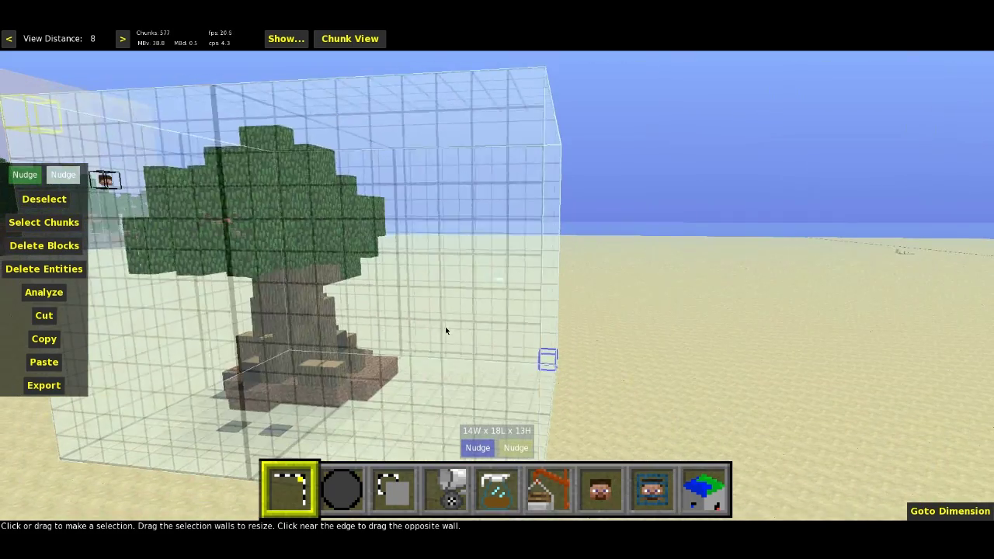
Step: Tighten the remaining loose sides of the selection around the small tree to 12W x 10L
{"action": "left_click_drag", "start_coordinate": [548, 272], "coordinate": [498, 279]}
{"action": "key", "text": "a"}
{"action": "key", "text": "d"}
{"action": "right_click_drag", "start_coordinate": [498, 279], "coordinate": [338, 262]}
{"action": "key", "text": "d"}
{"action": "key", "text": "d"}
{"action": "left_click_drag", "start_coordinate": [470, 247], "coordinate": [440, 257]}
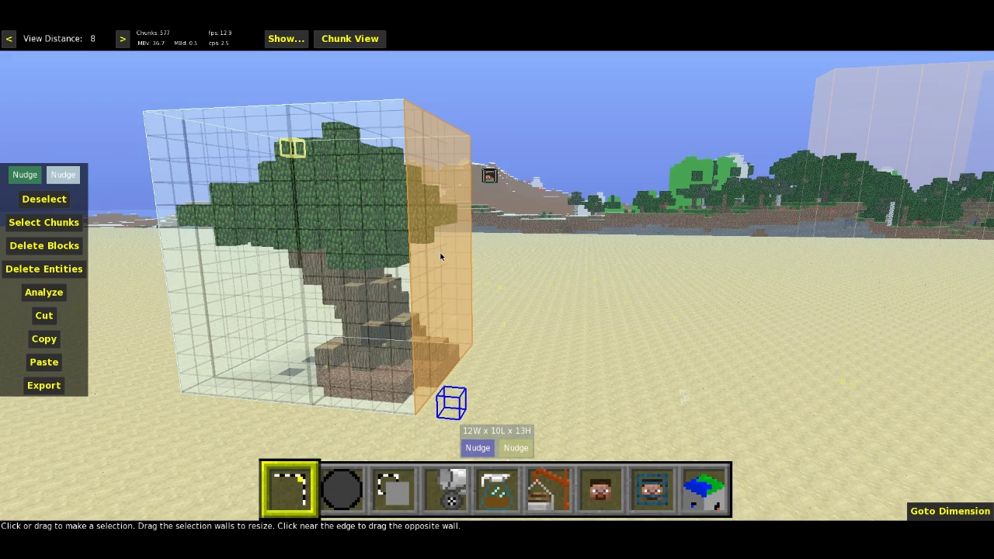
Step: Check from several sides whether the selection box encloses the whole small tree
{"action": "right_click_drag", "start_coordinate": [440, 257], "coordinate": [357, 307]}
{"action": "key", "text": "w"}
{"action": "key", "text": "space"}
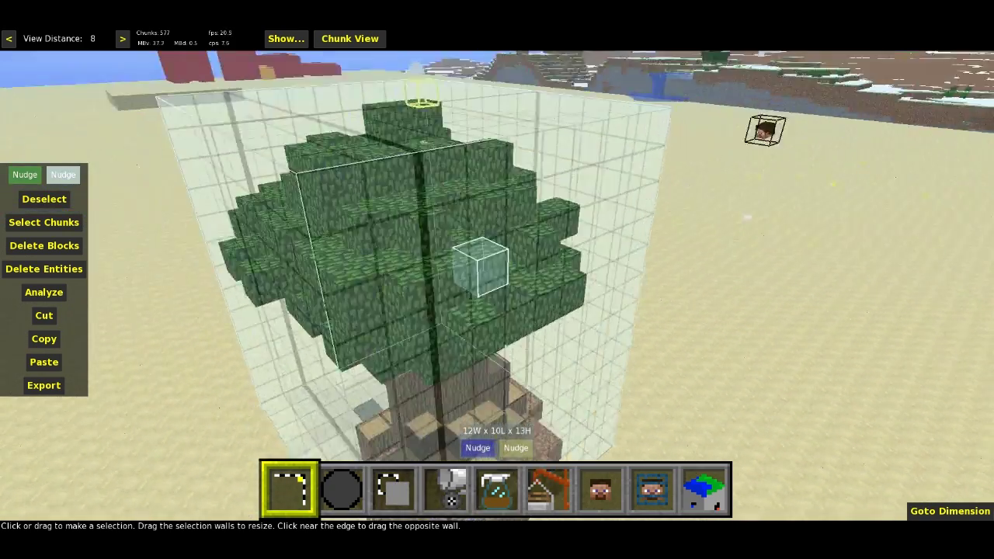
{"action": "key", "text": "d"}
{"action": "key", "text": "s"}
{"action": "right_click_drag", "start_coordinate": [497, 285], "coordinate": [452, 260]}
{"action": "key", "text": "a"}
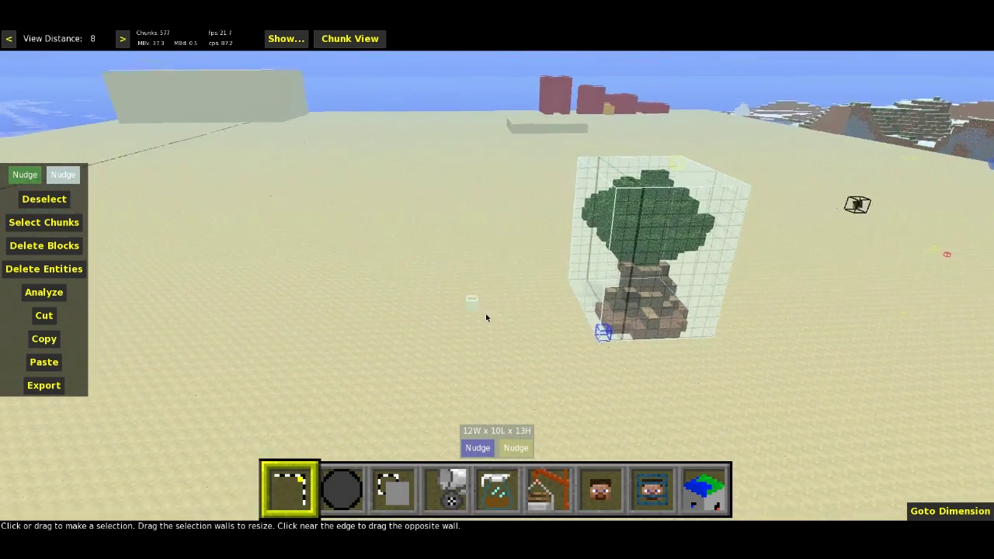
{"action": "key", "text": "w"}
{"action": "key", "text": "d"}
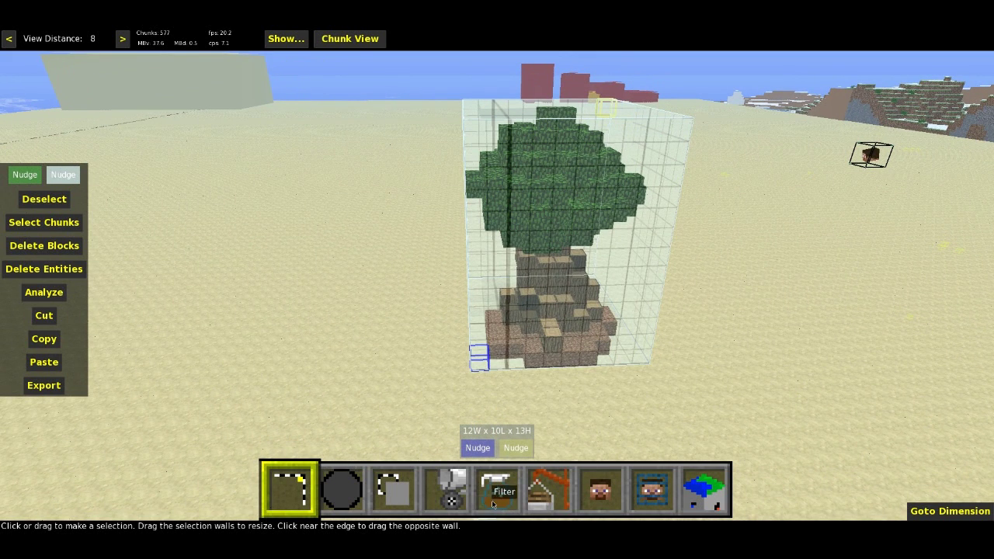
Step: Apply the Enlarge filter to the selected tree with scale factor 5, centered on Bottom center
{"action": "left_click", "coordinate": [492, 504]}
{"action": "left_click", "coordinate": [85, 253]}
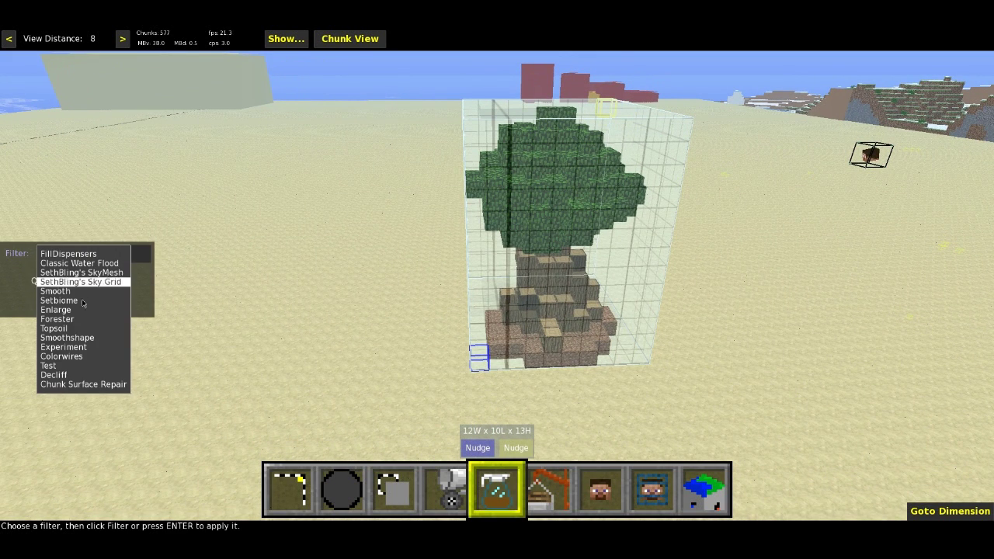
{"action": "left_click", "coordinate": [69, 310]}
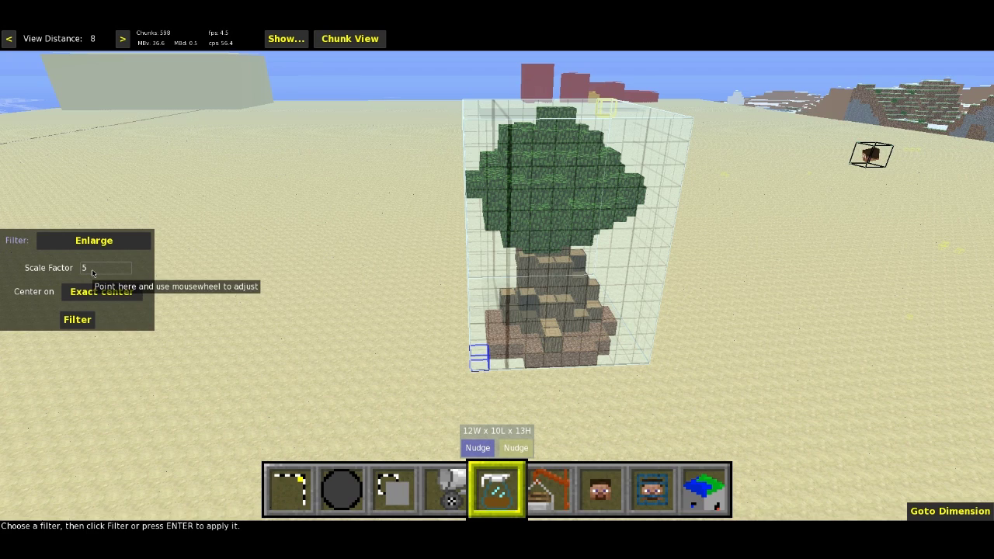
{"action": "key", "text": "s"}
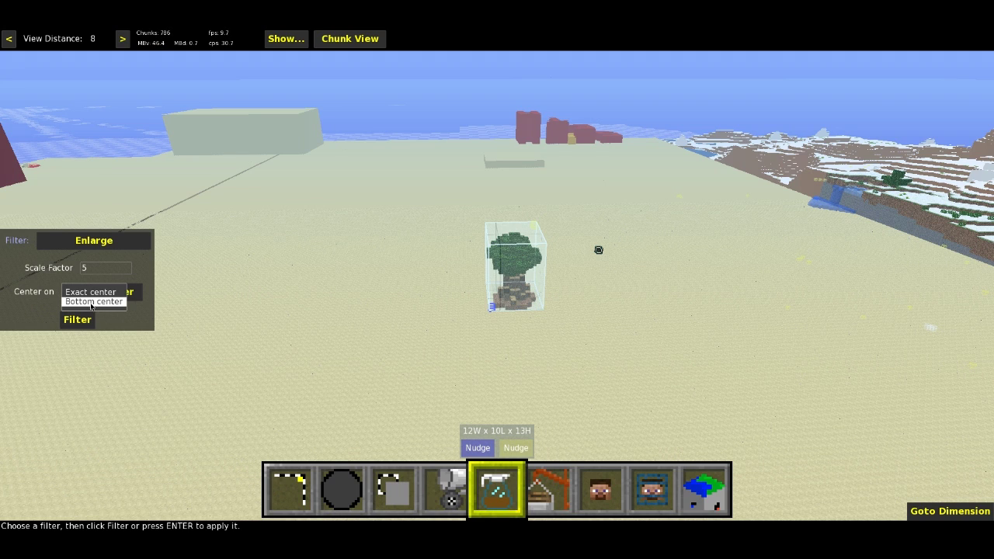
{"action": "left_click", "coordinate": [91, 302]}
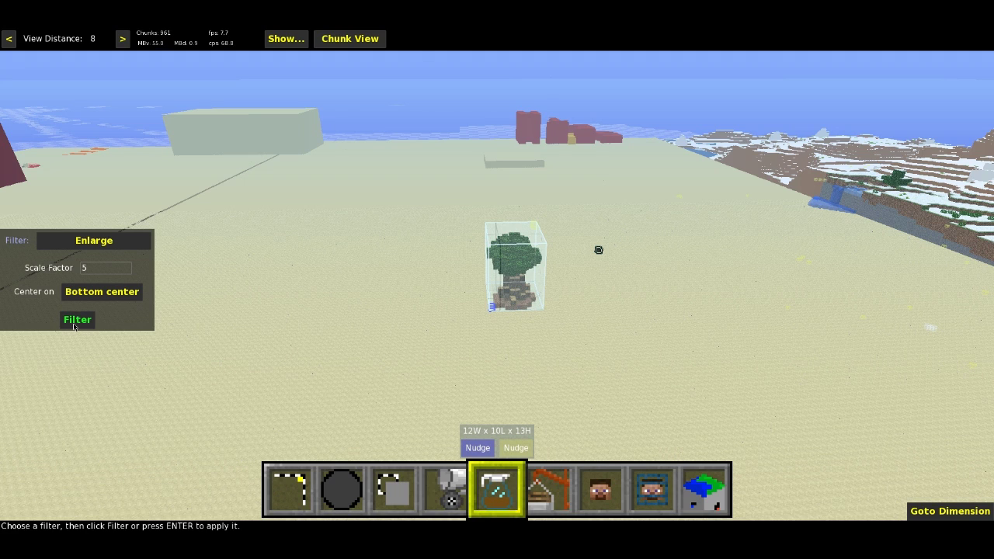
{"action": "left_click", "coordinate": [74, 323]}
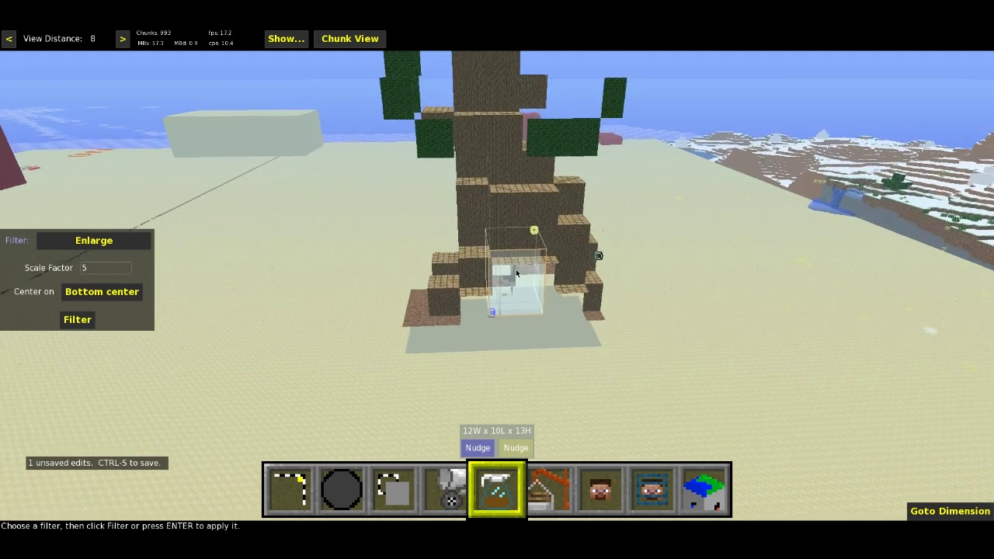
Step: Examine the enlarged tree from all around, including its base, trunk and leaf canopy
{"action": "key", "text": "s"}
{"action": "key", "text": "space"}
{"action": "key", "text": "a"}
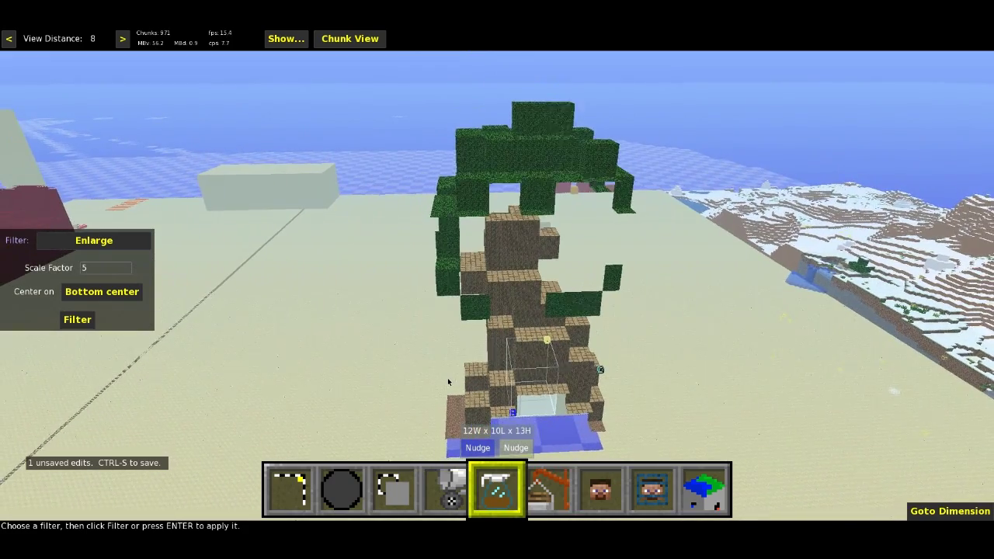
{"action": "key", "text": "s"}
{"action": "right_click", "coordinate": [448, 382]}
{"action": "key", "text": "a"}
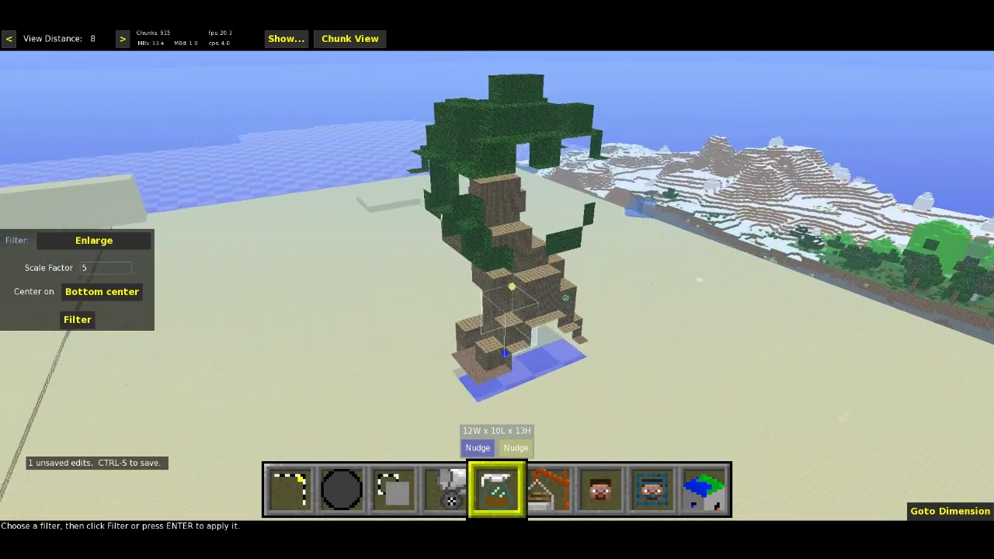
{"action": "right_click_drag", "start_coordinate": [400, 354], "coordinate": [388, 347]}
{"action": "key", "text": "Escape"}
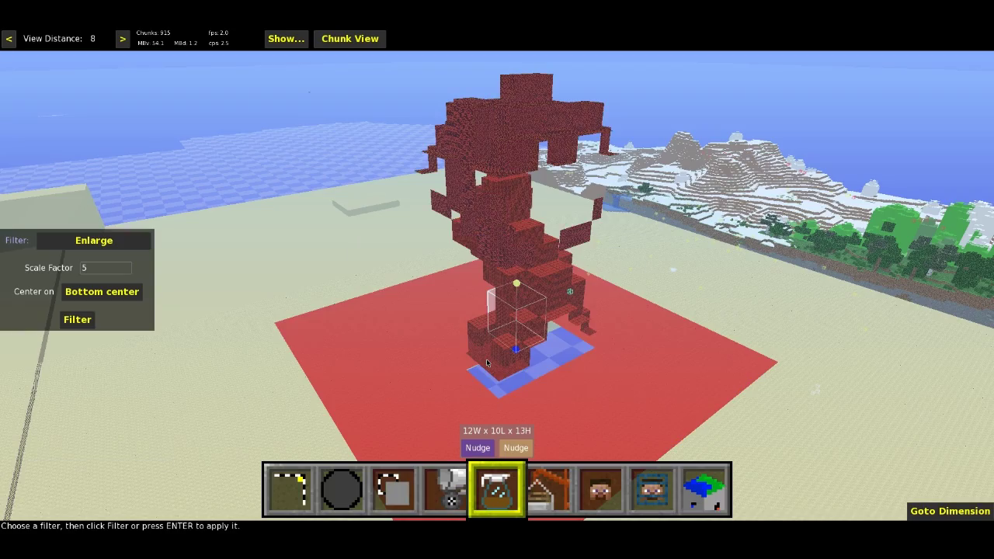
{"action": "right_click", "coordinate": [478, 364]}
{"action": "key", "text": "w"}
{"action": "key", "text": "d"}
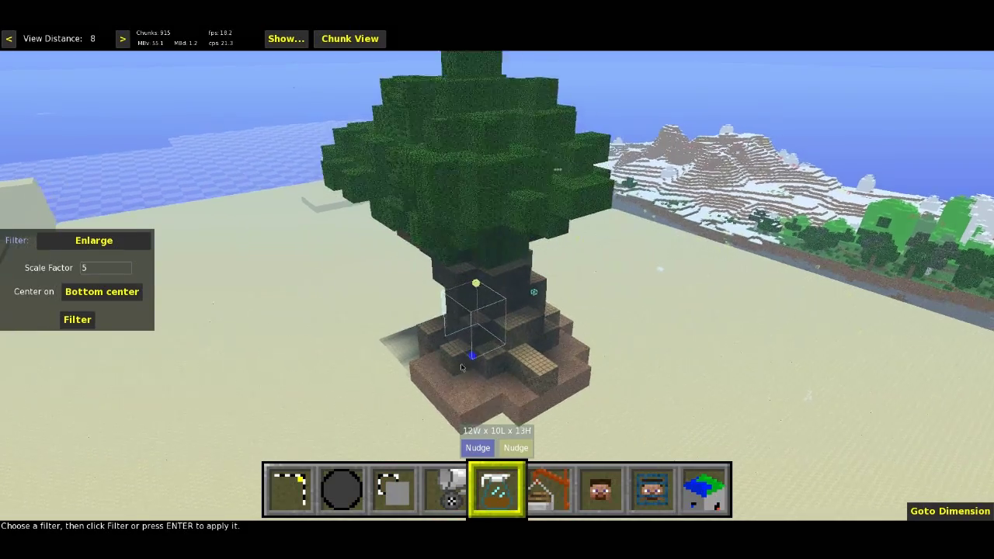
{"action": "key", "text": "d"}
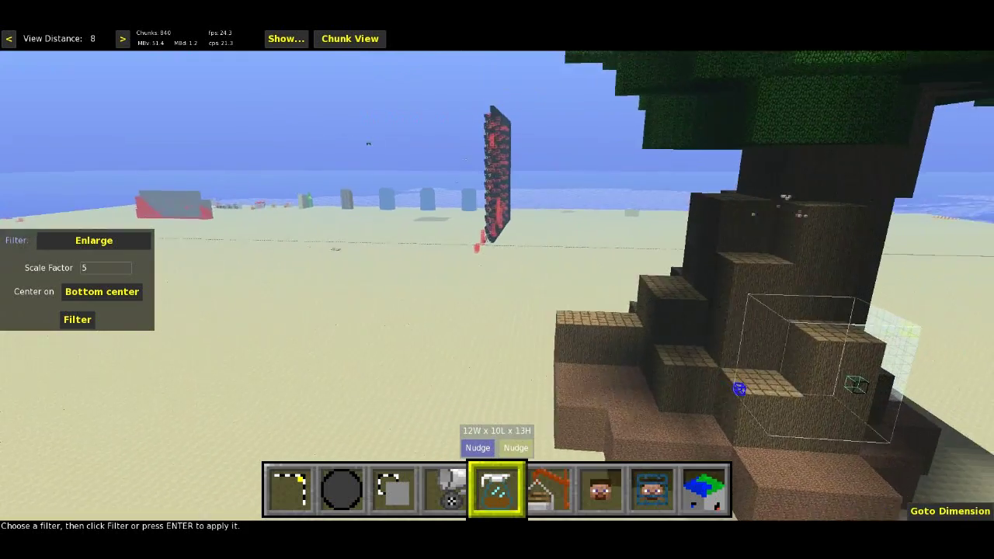
{"action": "key", "text": "s"}
{"action": "key", "text": "d"}
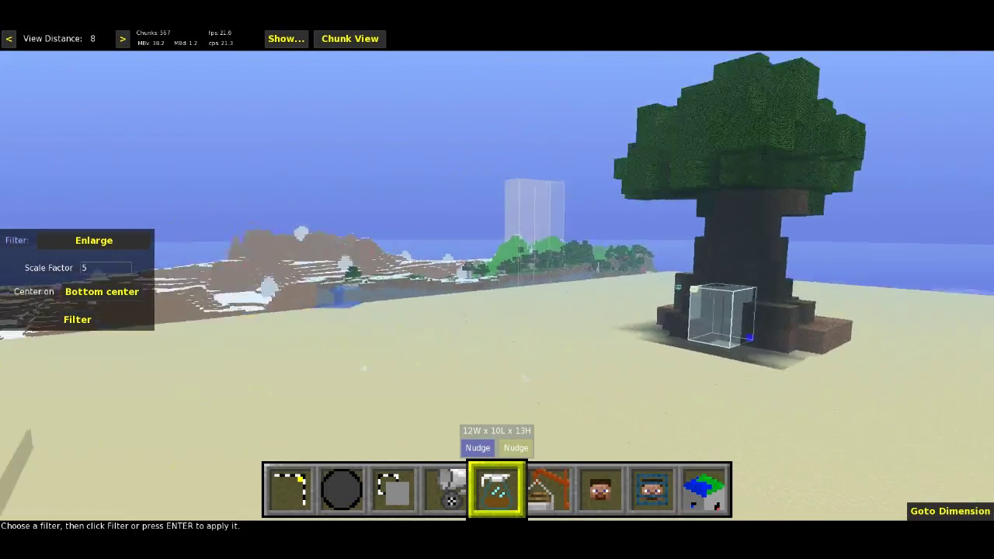
{"action": "key", "text": "d"}
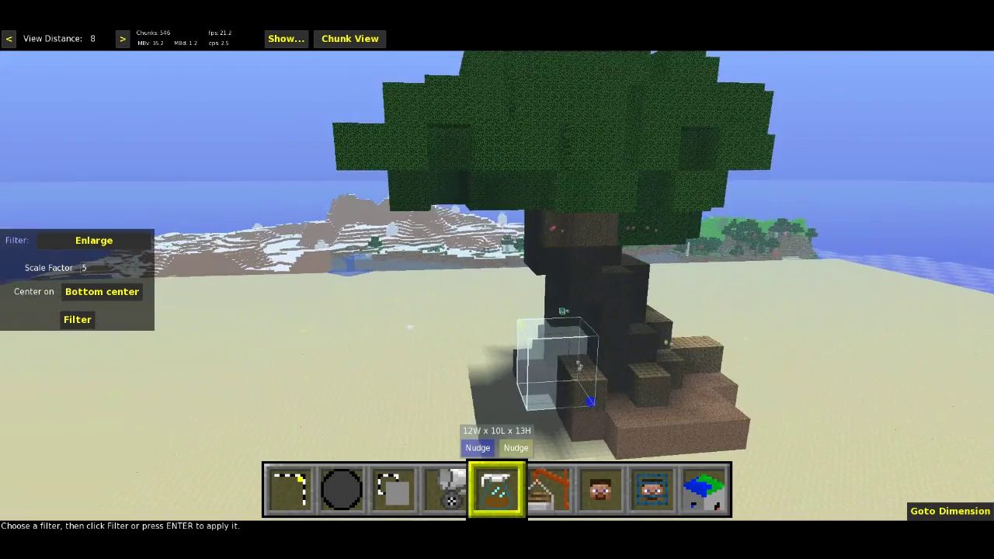
{"action": "key", "text": "space"}
{"action": "right_click", "coordinate": [451, 347]}
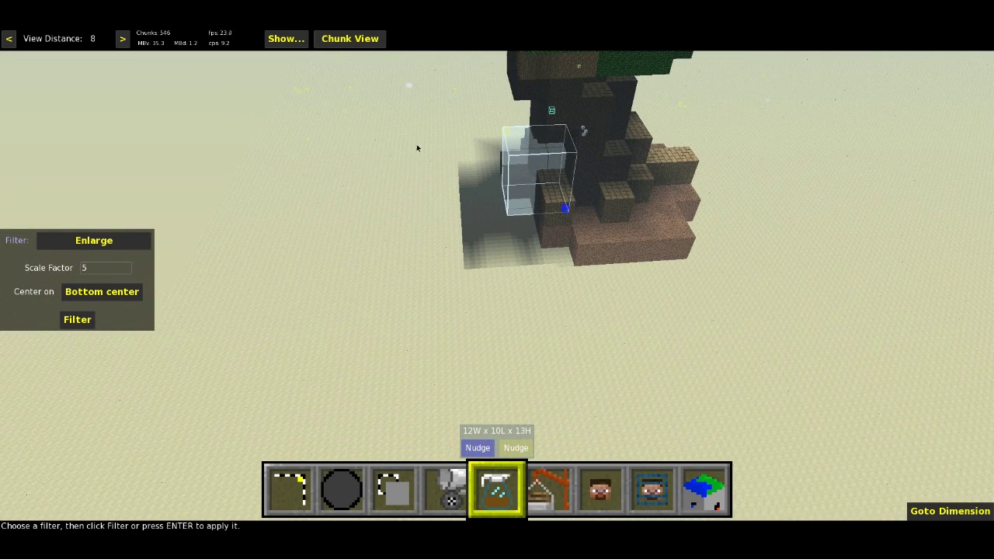
Step: Draw a new selection box enclosing the whole enlarged tree, measuring 81W x 72L x 71H
{"action": "left_click", "coordinate": [289, 487]}
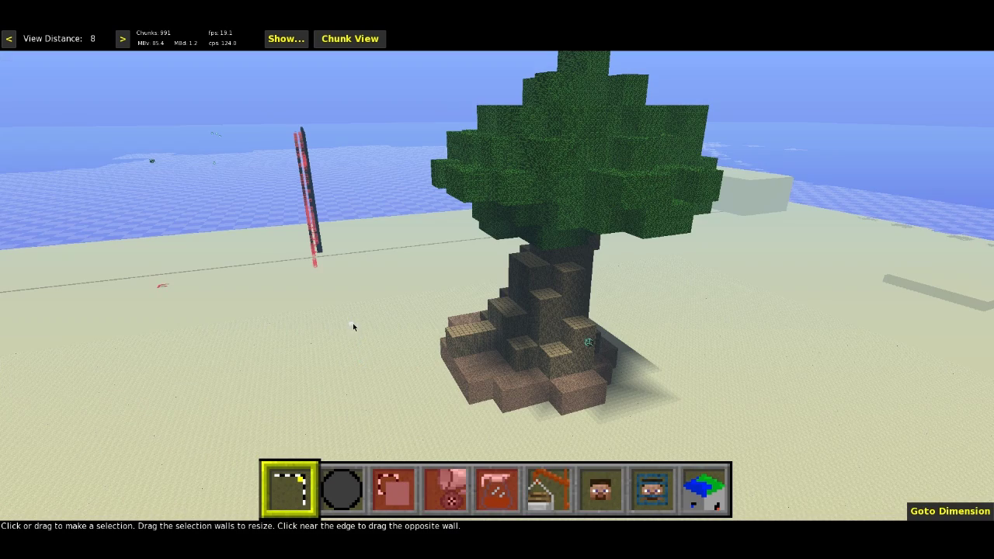
{"action": "left_click", "coordinate": [351, 321]}
{"action": "left_click", "coordinate": [804, 400]}
{"action": "left_click_drag", "start_coordinate": [625, 307], "coordinate": [630, 117]}
{"action": "key", "text": "space"}
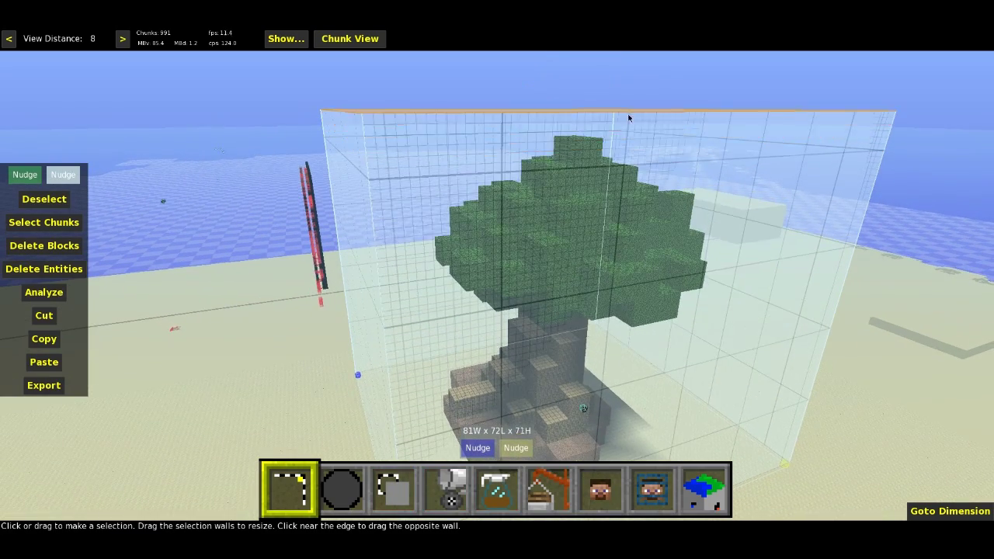
Step: Pull the side walls of the selection closer to the enlarged tree, reducing it to 68W x 66L
{"action": "key", "text": "a"}
{"action": "left_click_drag", "start_coordinate": [386, 273], "coordinate": [435, 261]}
{"action": "key", "text": "d"}
{"action": "key", "text": "a"}
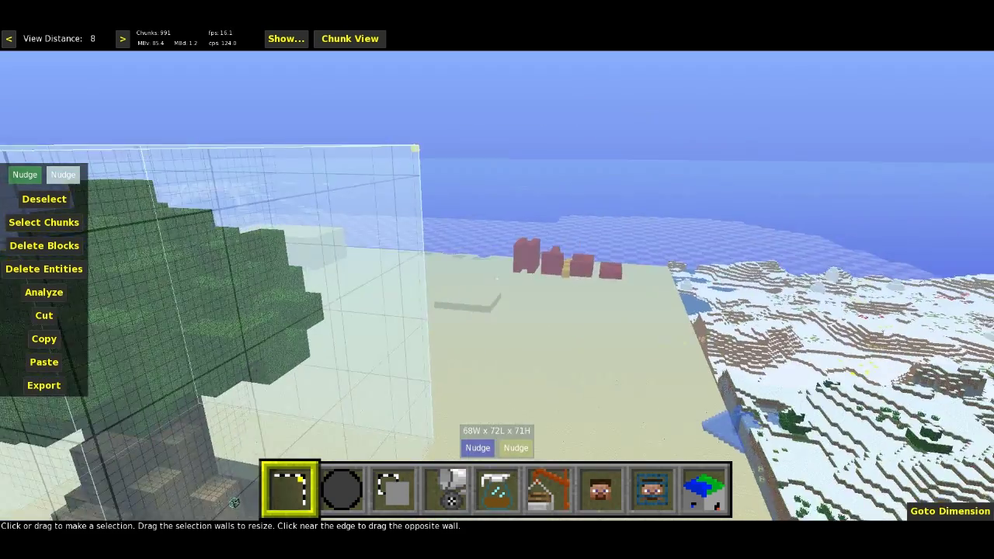
{"action": "right_click", "coordinate": [495, 278]}
{"action": "mouse_move", "coordinate": [673, 286]}
{"action": "left_mouse_down"}
{"action": "mouse_move", "coordinate": [608, 283]}
{"action": "mouse_move", "coordinate": [661, 292]}
{"action": "left_mouse_up"}
{"action": "right_click", "coordinate": [661, 292]}
{"action": "key", "text": "d"}
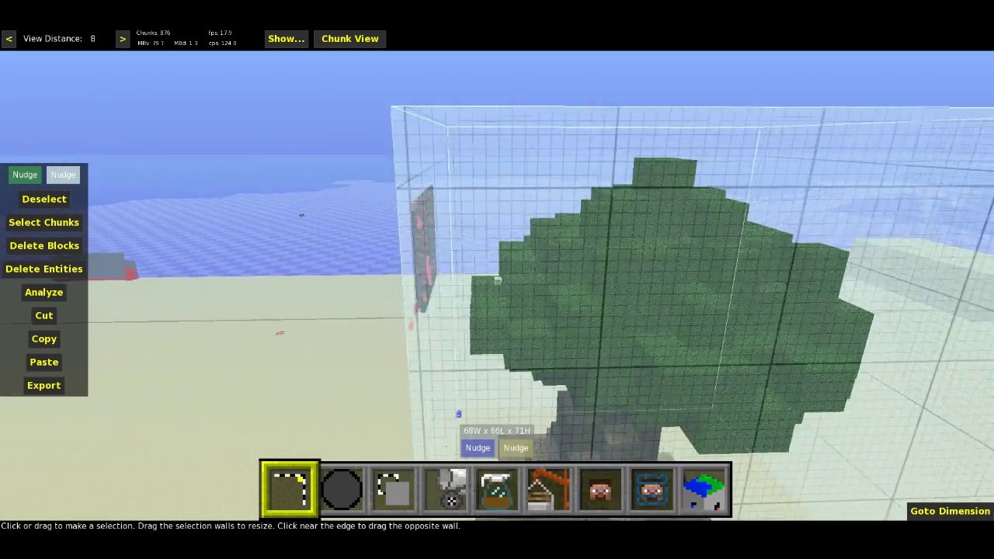
Step: Pull another side wall of the selection closer to the enlarged tree, reducing the selection's length to 56L
{"action": "right_click", "coordinate": [660, 293]}
{"action": "right_click_drag", "start_coordinate": [525, 291], "coordinate": [492, 288]}
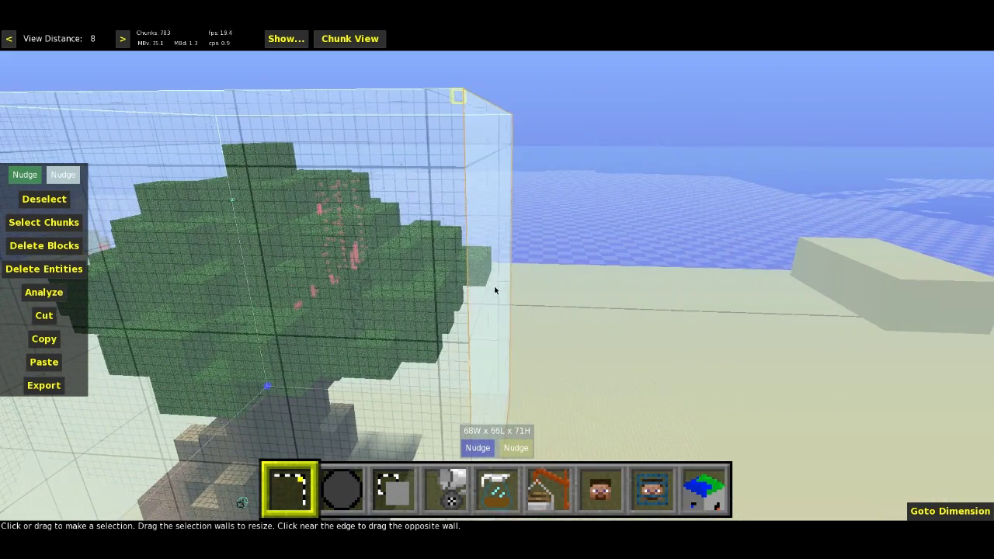
{"action": "mouse_move", "coordinate": [493, 288]}
{"action": "left_mouse_down"}
{"action": "mouse_move", "coordinate": [459, 288]}
{"action": "mouse_move", "coordinate": [501, 293]}
{"action": "left_mouse_up"}
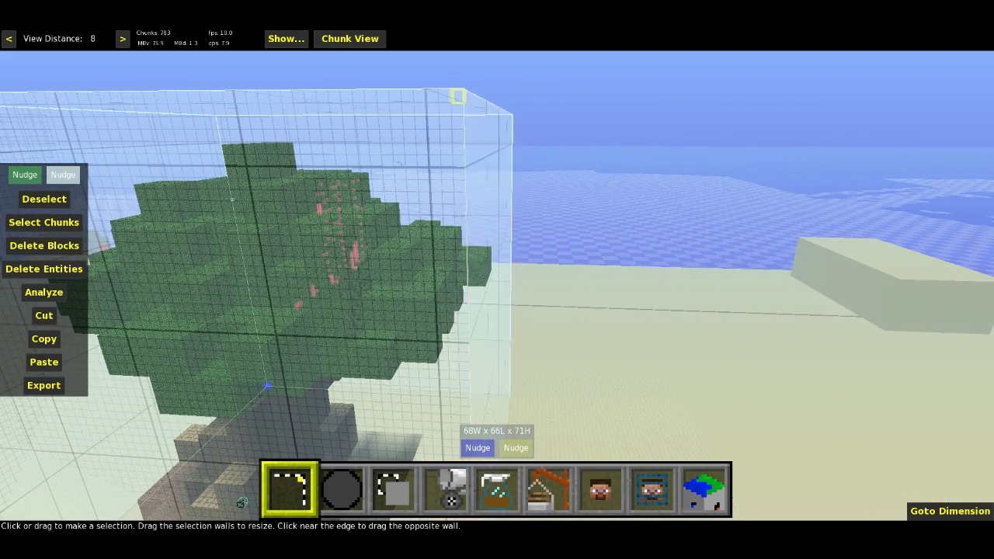
{"action": "right_click", "coordinate": [509, 294]}
{"action": "key", "text": "d"}
{"action": "key", "text": "s"}
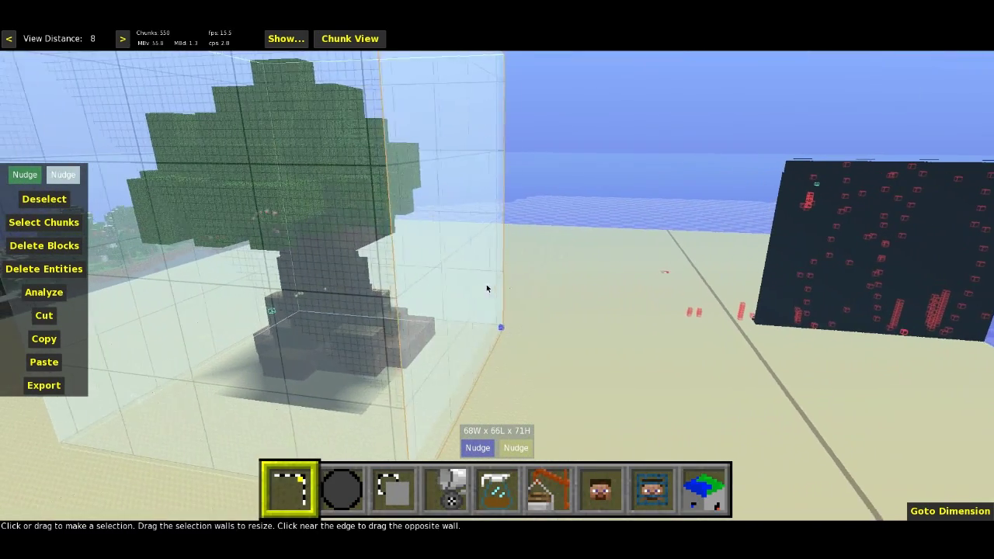
{"action": "left_click_drag", "start_coordinate": [486, 288], "coordinate": [442, 283]}
{"action": "right_click", "coordinate": [441, 282]}
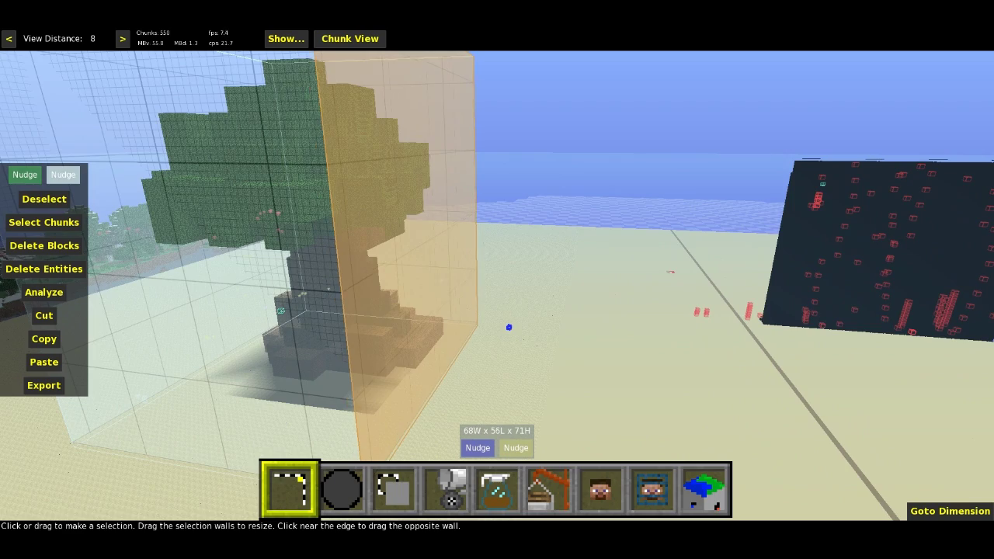
Step: Lower the top wall of the selection closer to the tree's crown, to a height of 69H
{"action": "key", "text": "space"}
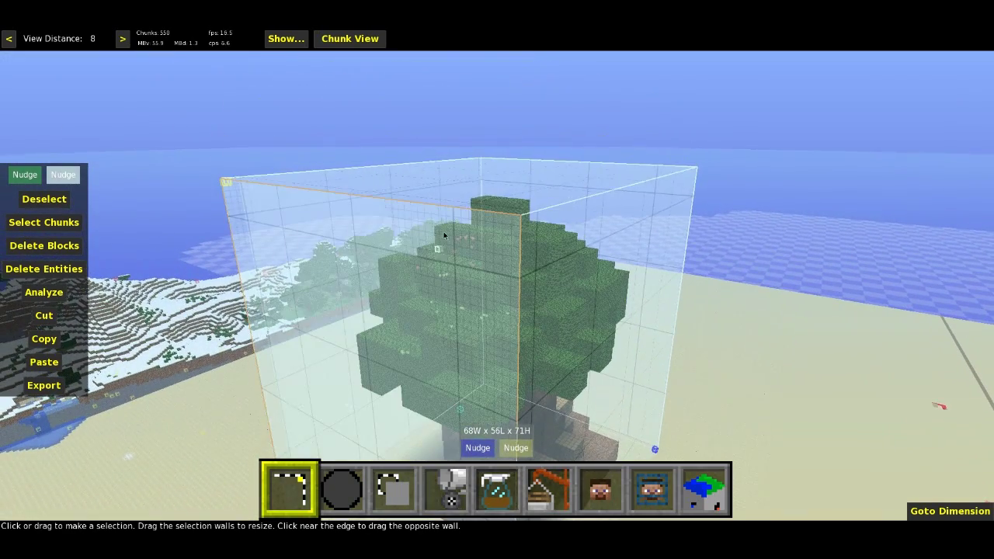
{"action": "mouse_move", "coordinate": [472, 222]}
{"action": "left_mouse_down"}
{"action": "mouse_move", "coordinate": [477, 257]}
{"action": "mouse_move", "coordinate": [479, 210]}
{"action": "left_mouse_up"}
{"action": "right_click", "coordinate": [479, 209]}
Step: Apply the Smoothshape filter to the selected enlarged tree, with the smoothing value raised above 1
{"action": "key", "text": "a"}
{"action": "key", "text": "a"}
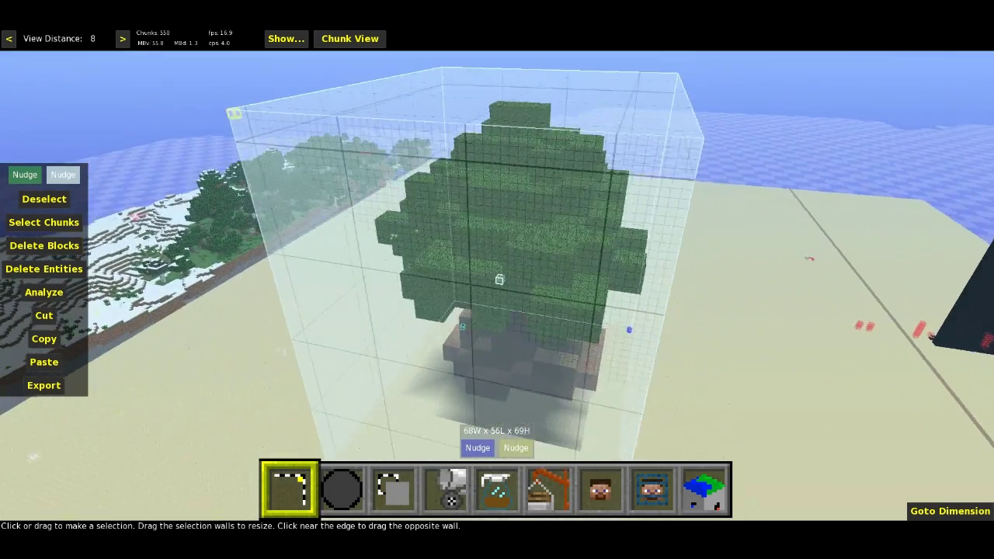
{"action": "key", "text": "a"}
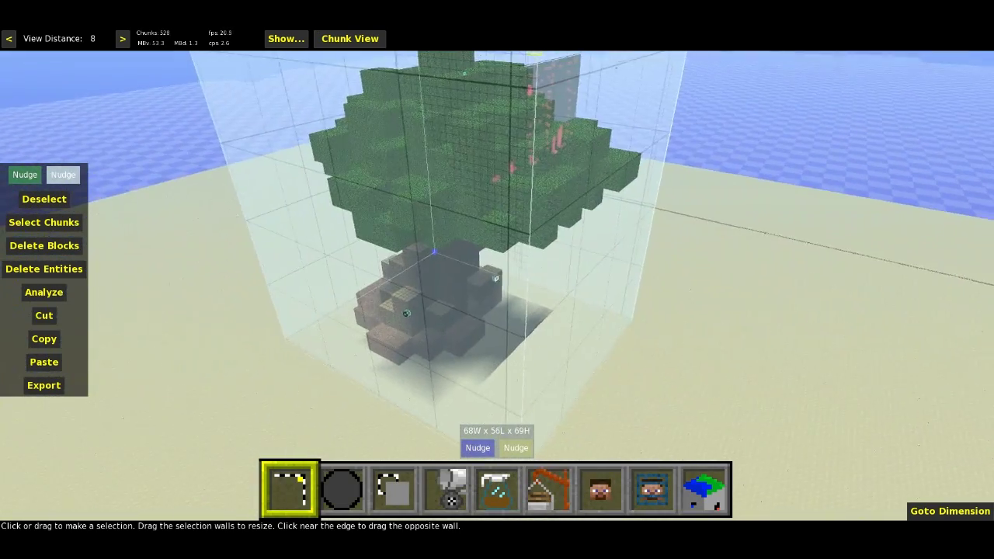
{"action": "key", "text": "a"}
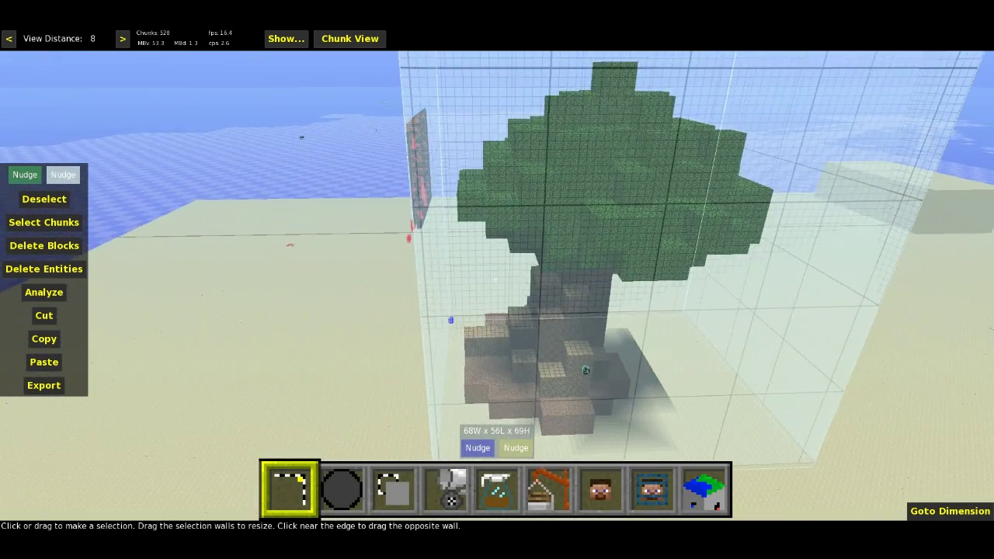
{"action": "right_click", "coordinate": [480, 217]}
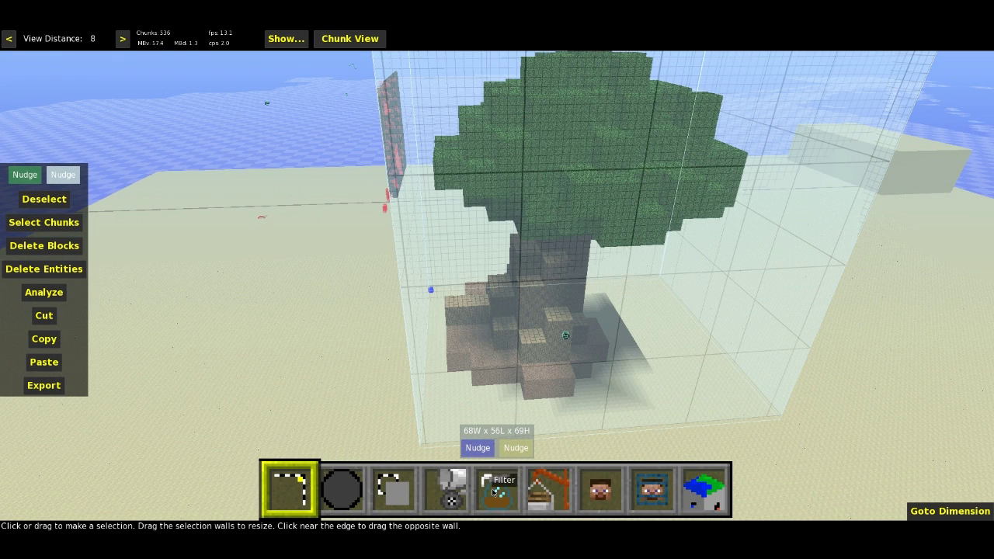
{"action": "left_click", "coordinate": [494, 492]}
{"action": "left_click", "coordinate": [90, 262]}
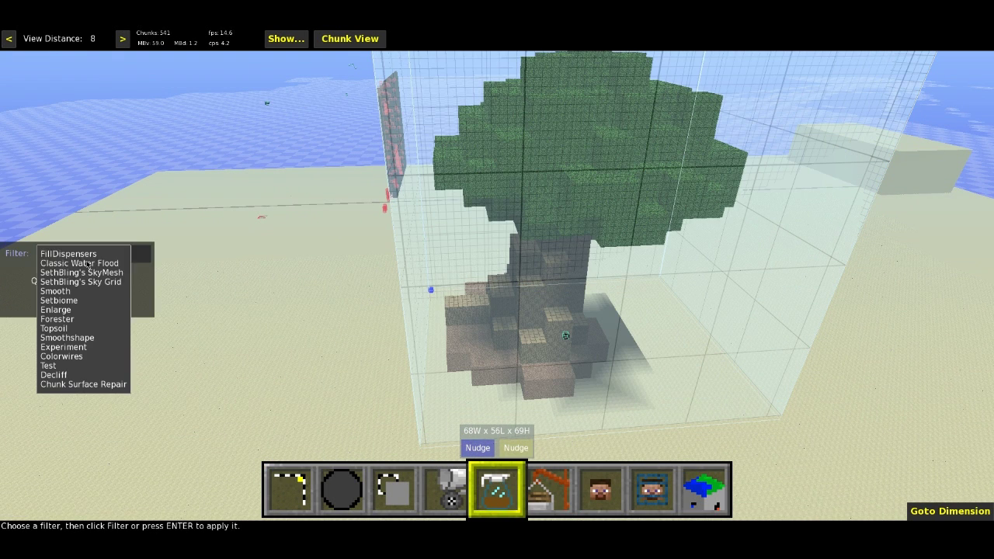
{"action": "left_click", "coordinate": [64, 339]}
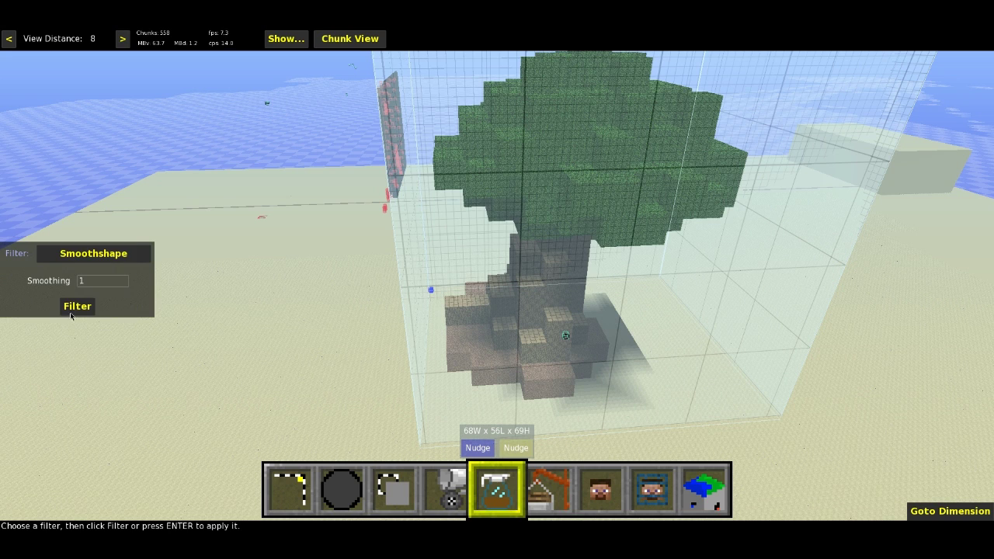
{"action": "scroll", "coordinate": [87, 284], "scroll_direction": "up", "scroll_amount": 2}
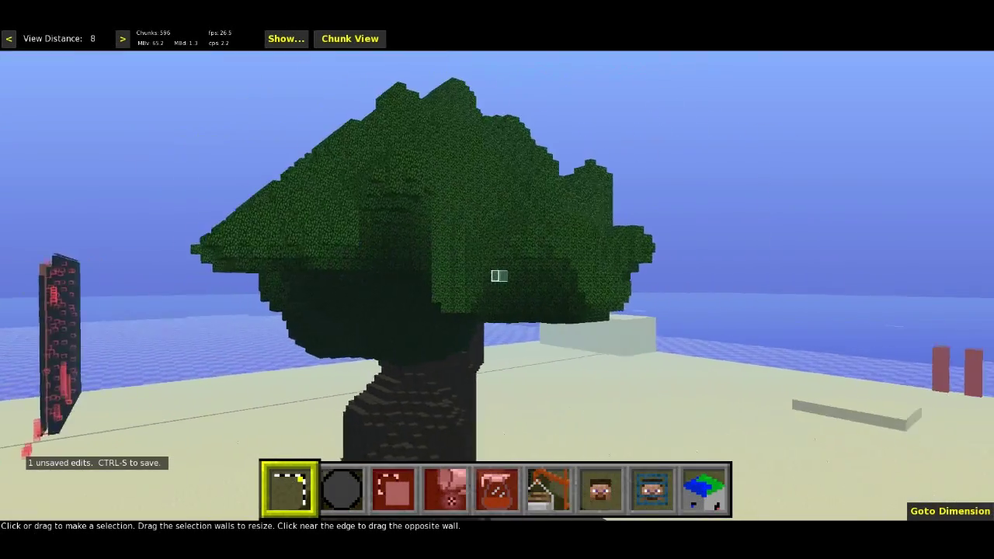
Step: Examine the smoothed tree's trunk, roots and dirt base from close up and from below
{"action": "key", "text": "a"}
{"action": "key", "text": "w"}
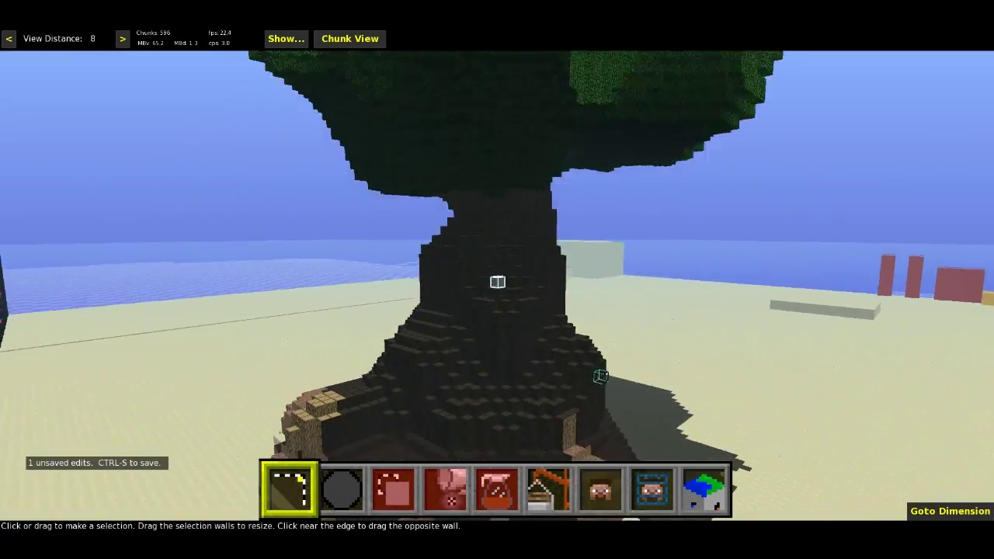
{"action": "key", "text": "w"}
{"action": "key", "text": "w"}
{"action": "key", "text": "d"}
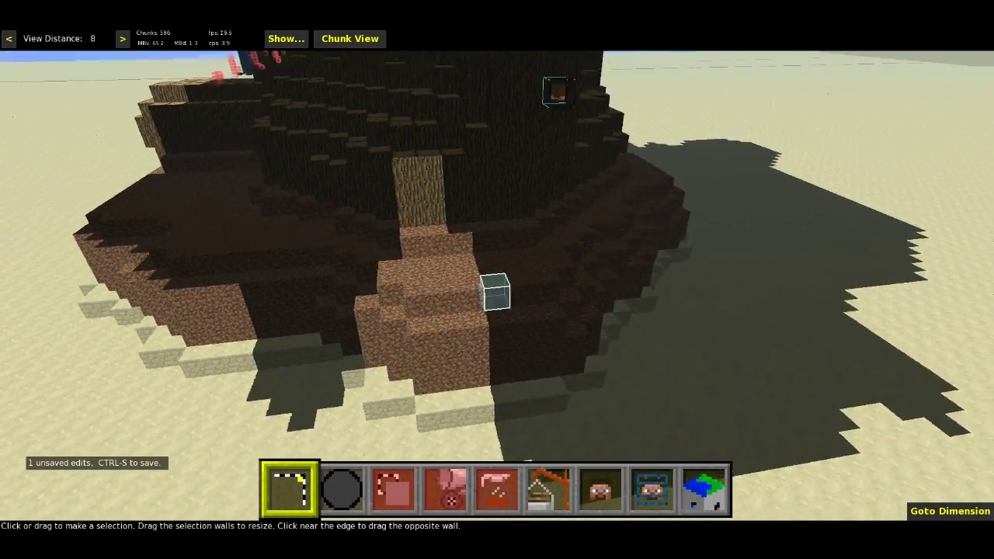
{"action": "key", "text": "d"}
{"action": "key", "text": "w"}
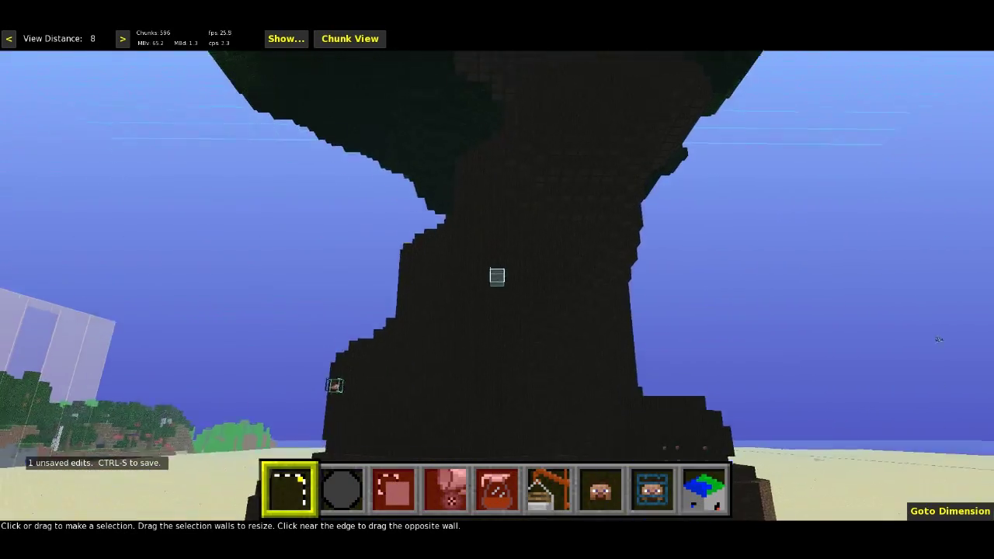
Step: Switch to Minecraft and fly around the smoothed tree to examine its canopy, trunk and base from all sides
{"action": "key", "text": "Escape"}
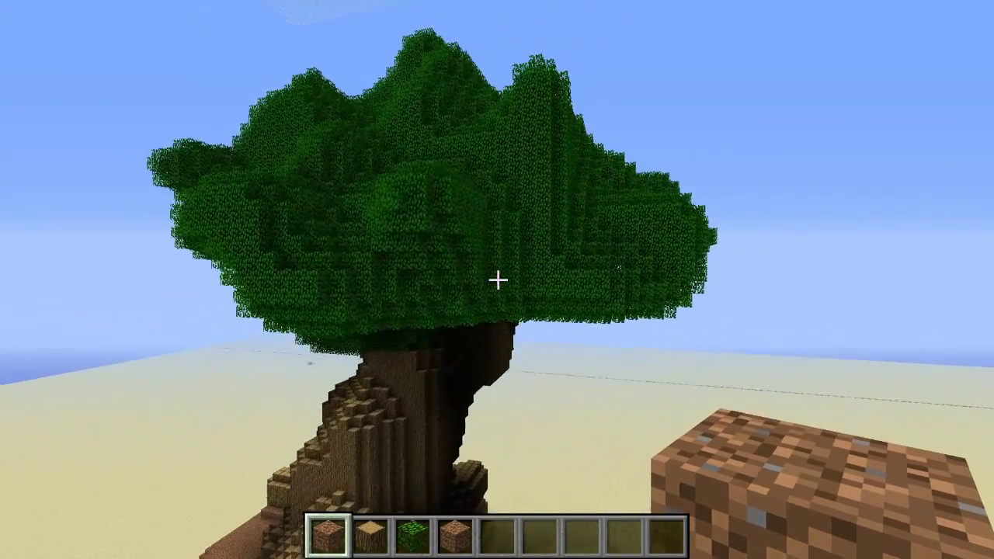
{"action": "key", "text": "w"}
{"action": "key", "text": "space"}
{"action": "key", "text": "d"}
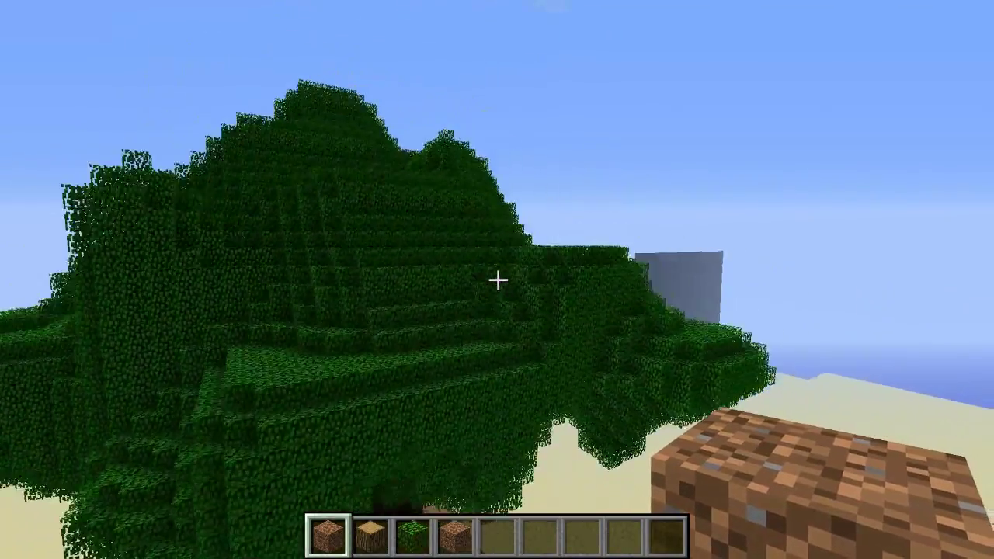
{"action": "key", "text": "d"}
{"action": "key", "text": "shift"}
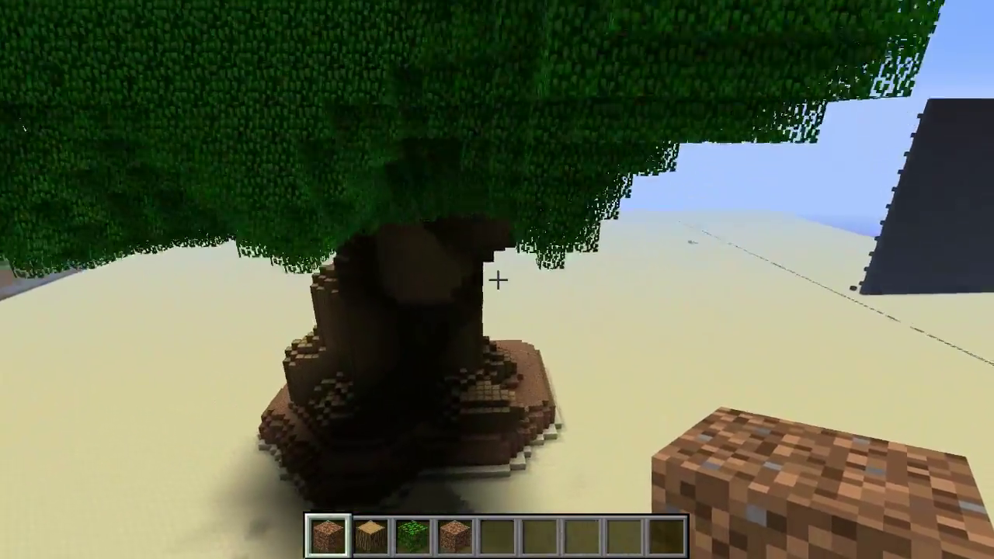
{"action": "key", "text": "d"}
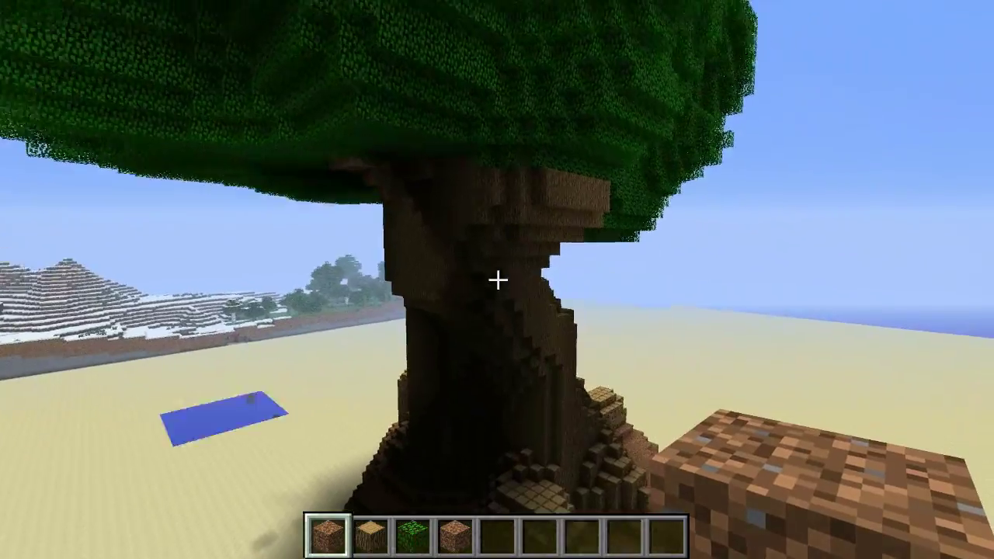
{"action": "key", "text": "d"}
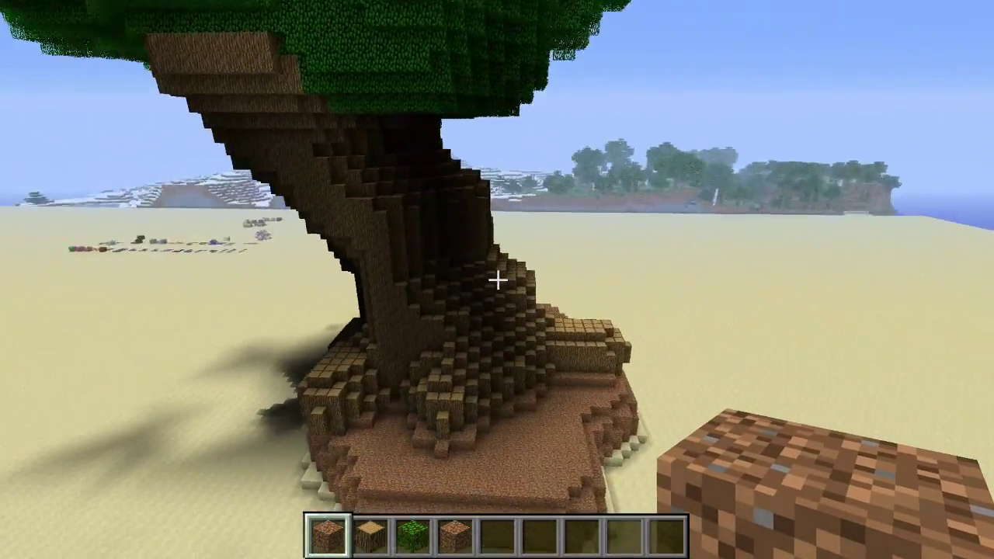
{"action": "key", "text": "d"}
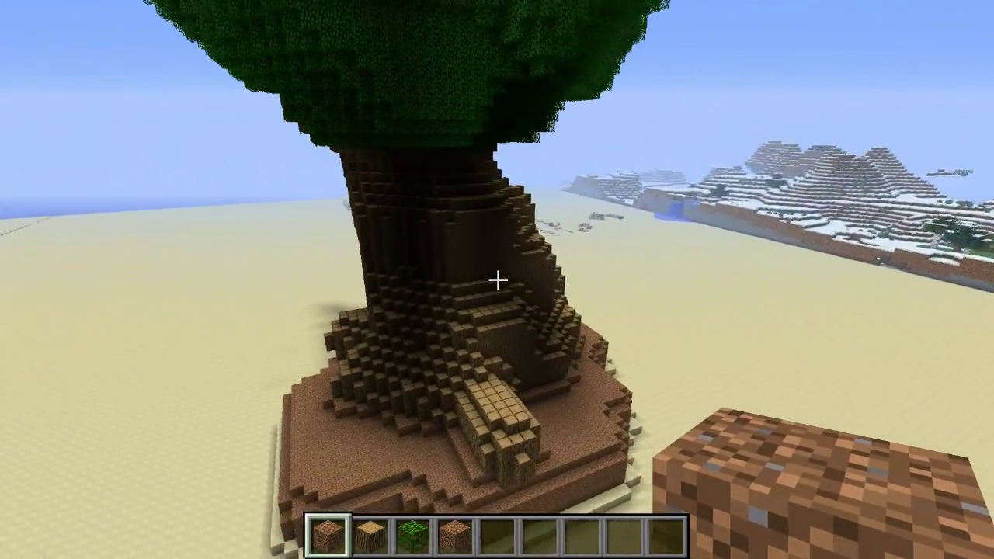
{"action": "key", "text": "d"}
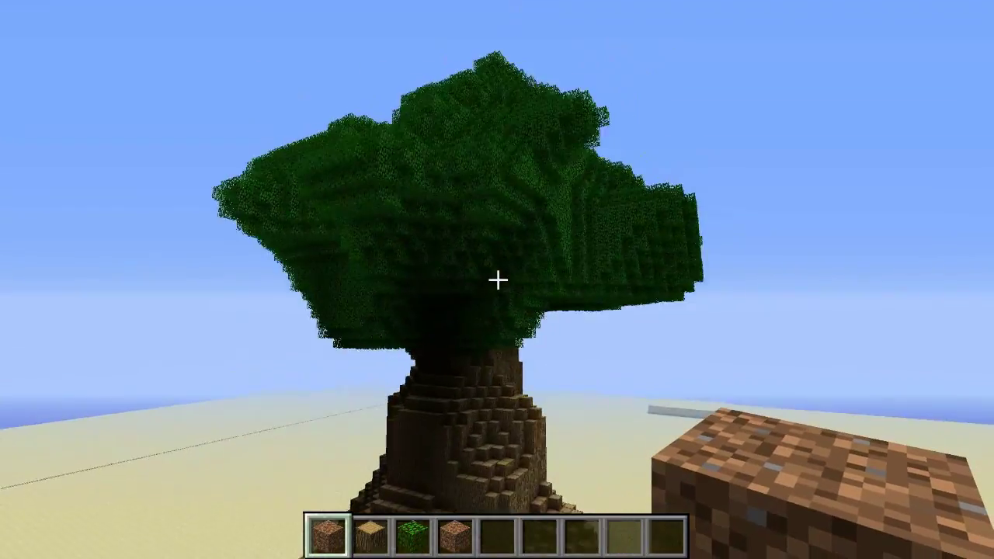
{"action": "key", "text": "d"}
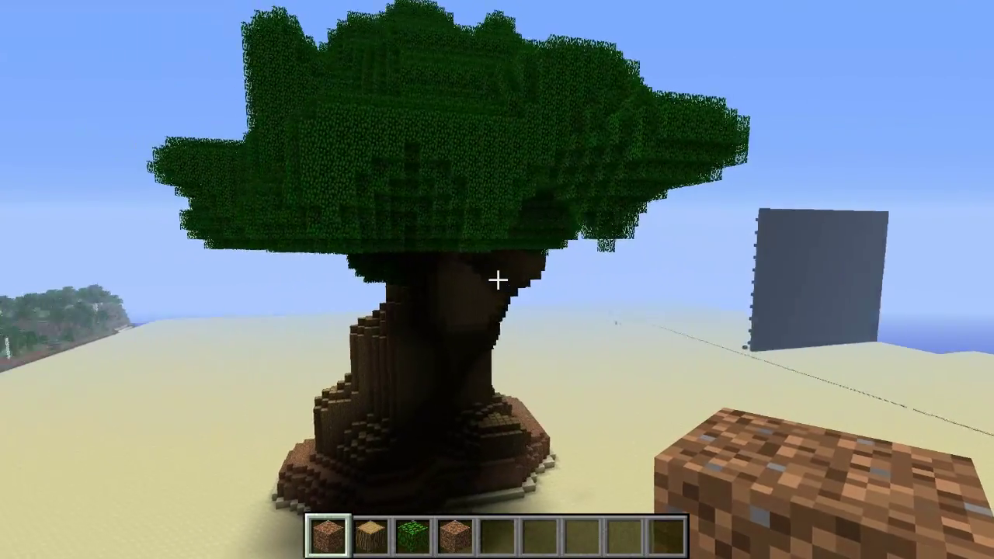
{"action": "key", "text": "d"}
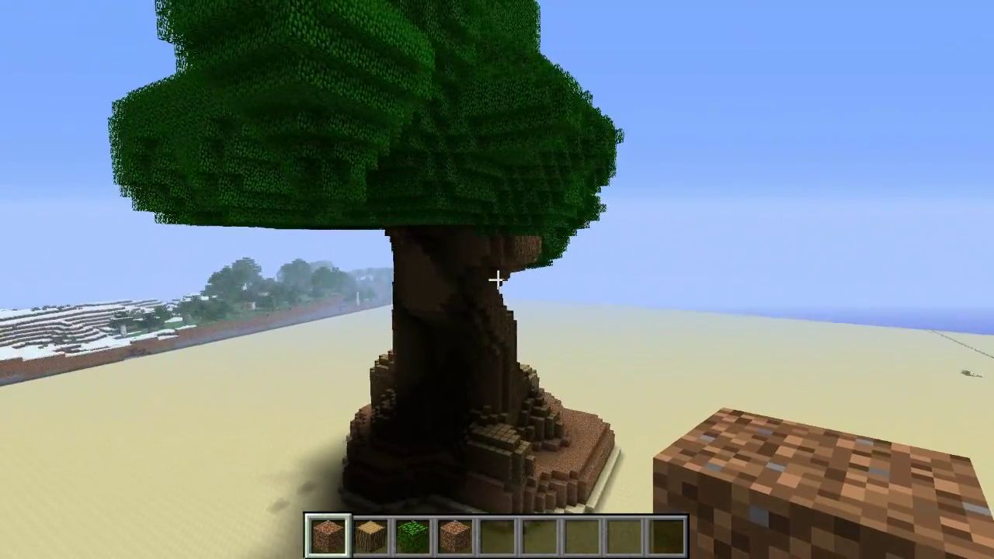
Step: Fly above the giant tree and examine the shape of its leaf canopy from the top and sides
{"action": "key", "text": "w"}
{"action": "key", "text": "space"}
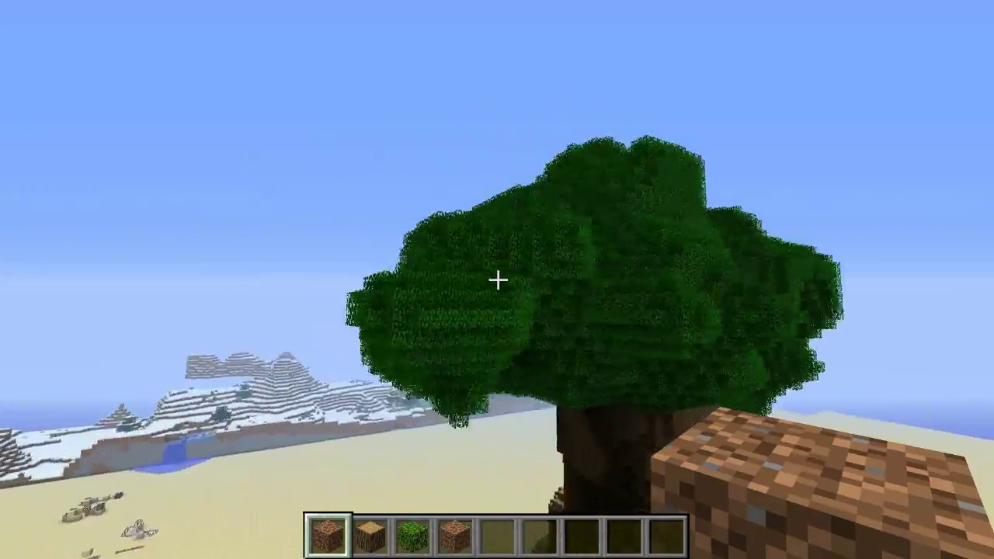
{"action": "key", "text": "d"}
{"action": "key", "text": "space"}
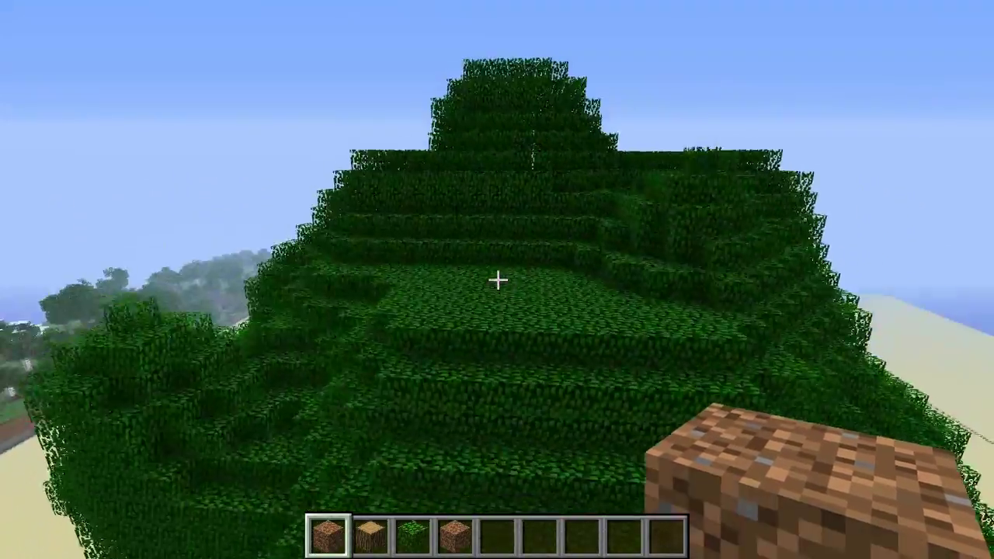
{"action": "key", "text": "a"}
{"action": "key", "text": "s"}
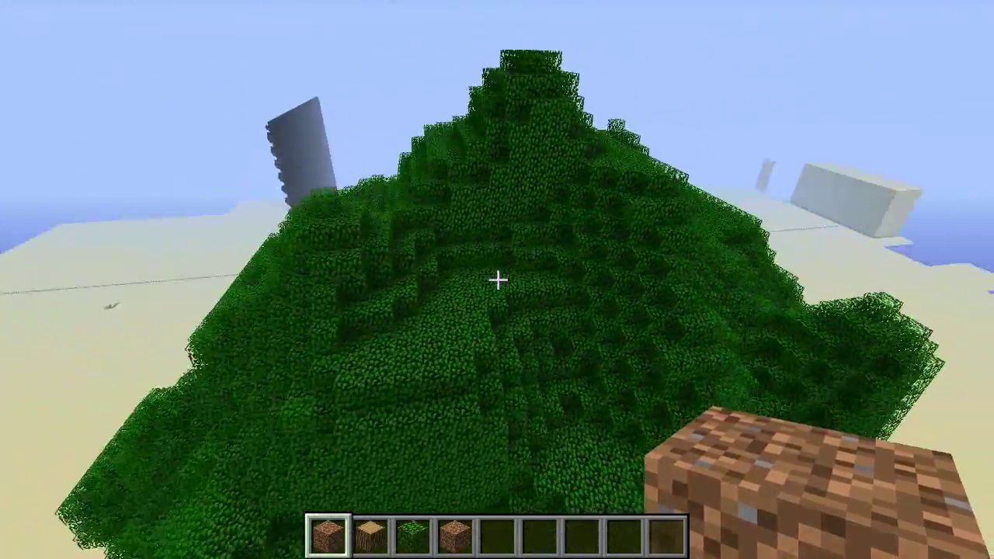
{"action": "key", "text": "w"}
{"action": "key", "text": "shift"}
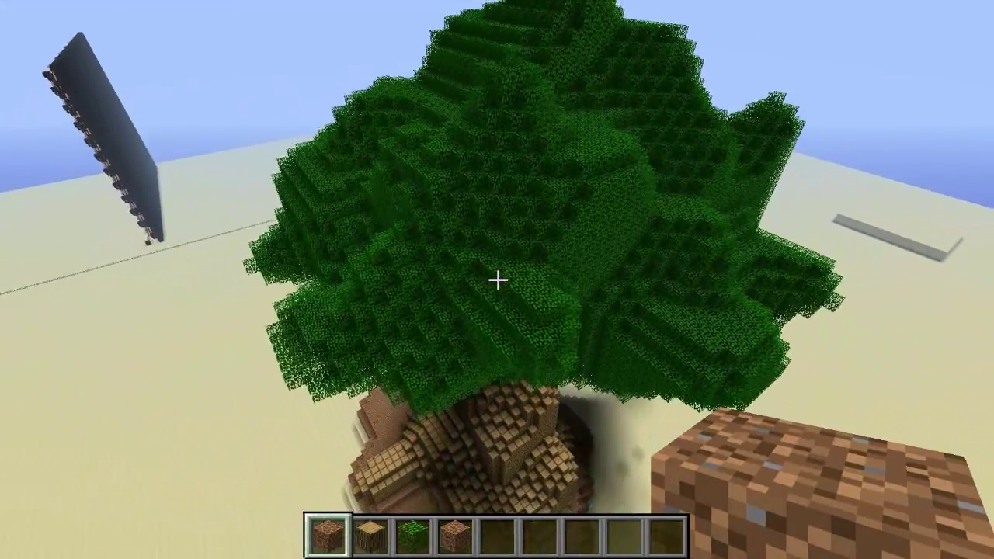
{"action": "key", "text": "w"}
{"action": "key", "text": "shift"}
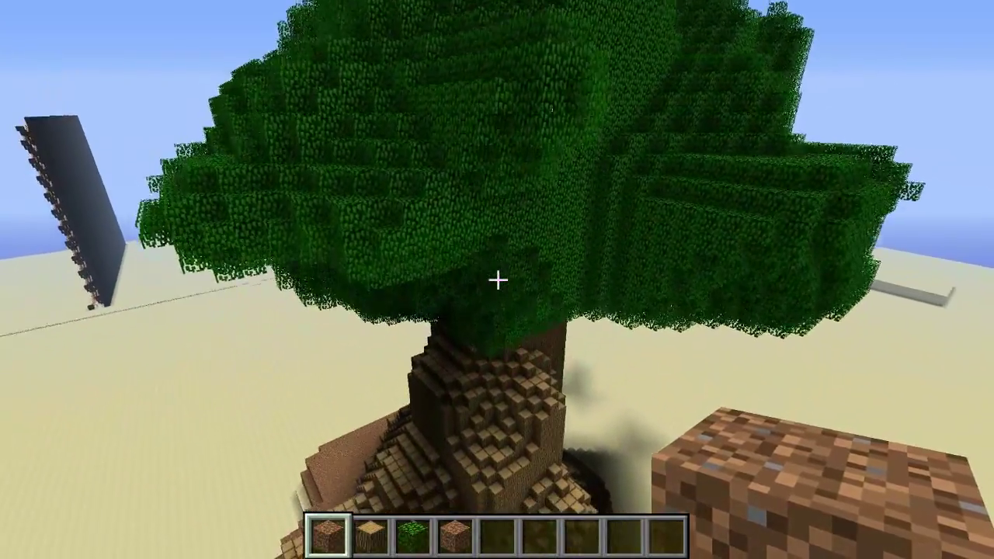
Step: Fly down around the giant tree and examine its trunk and roots from close up
{"action": "key", "text": "w"}
{"action": "key", "text": "a"}
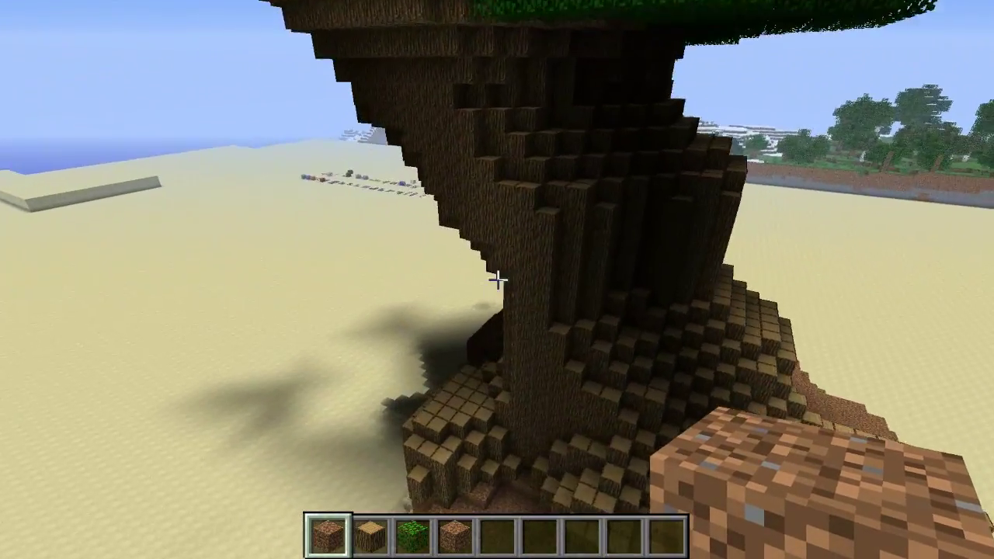
{"action": "key", "text": "w"}
{"action": "key", "text": "a"}
{"action": "key", "text": "a"}
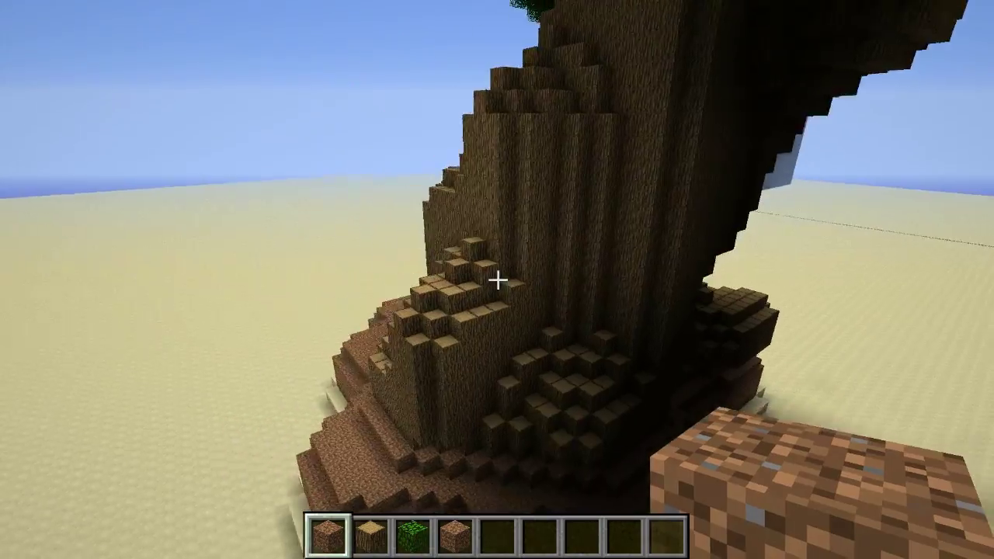
{"action": "key", "text": "a"}
{"action": "key", "text": "s"}
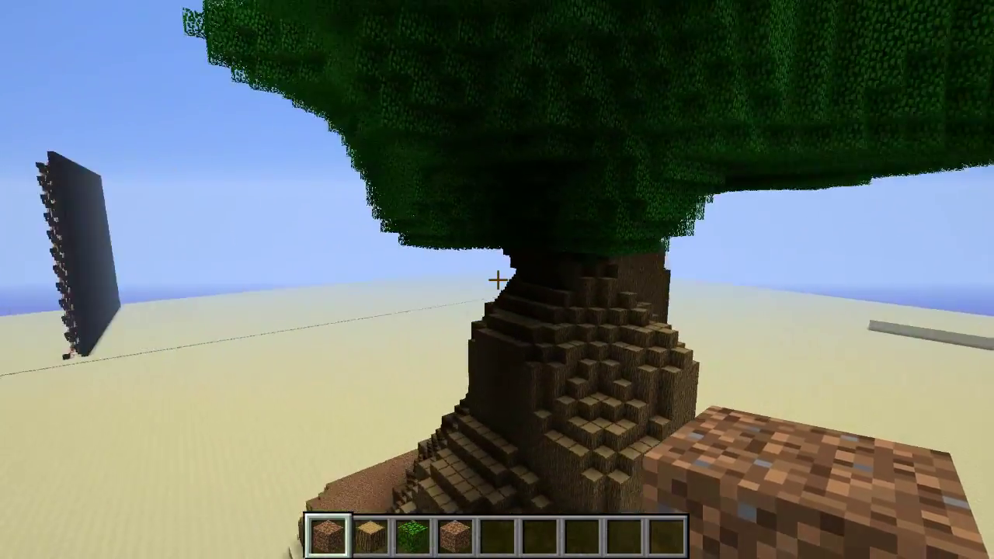